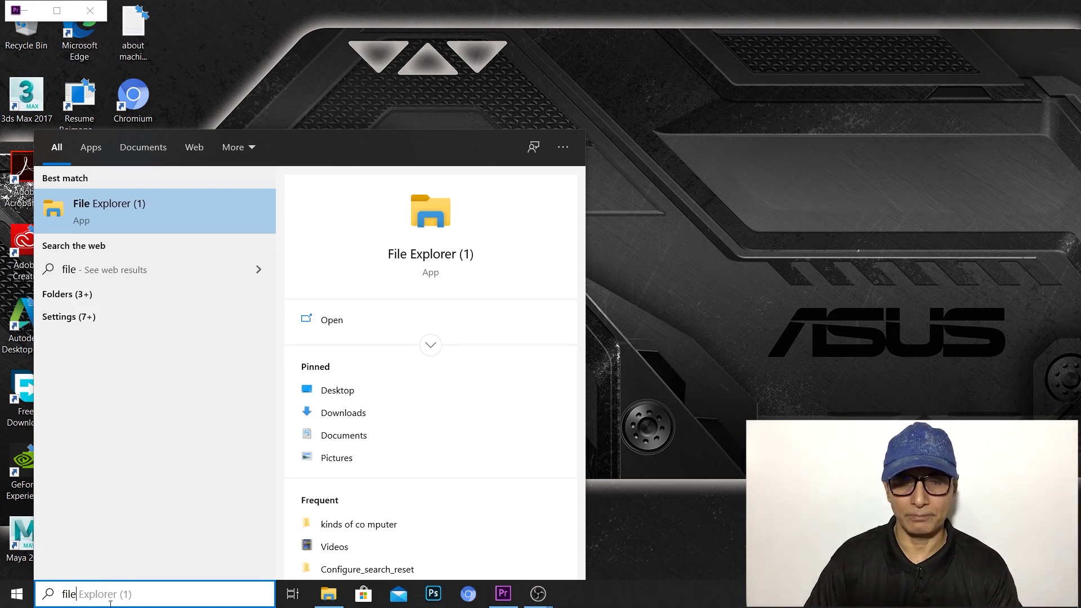
# Step: Open File Explorer and maximize its window
pyautogui.click(111, 209)
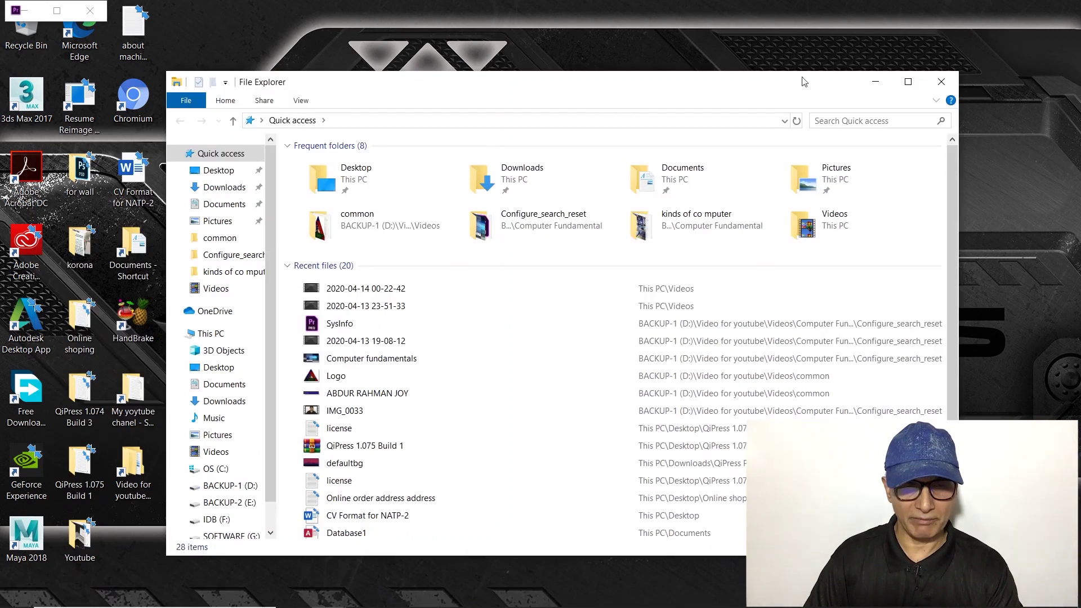
pyautogui.click(909, 83)
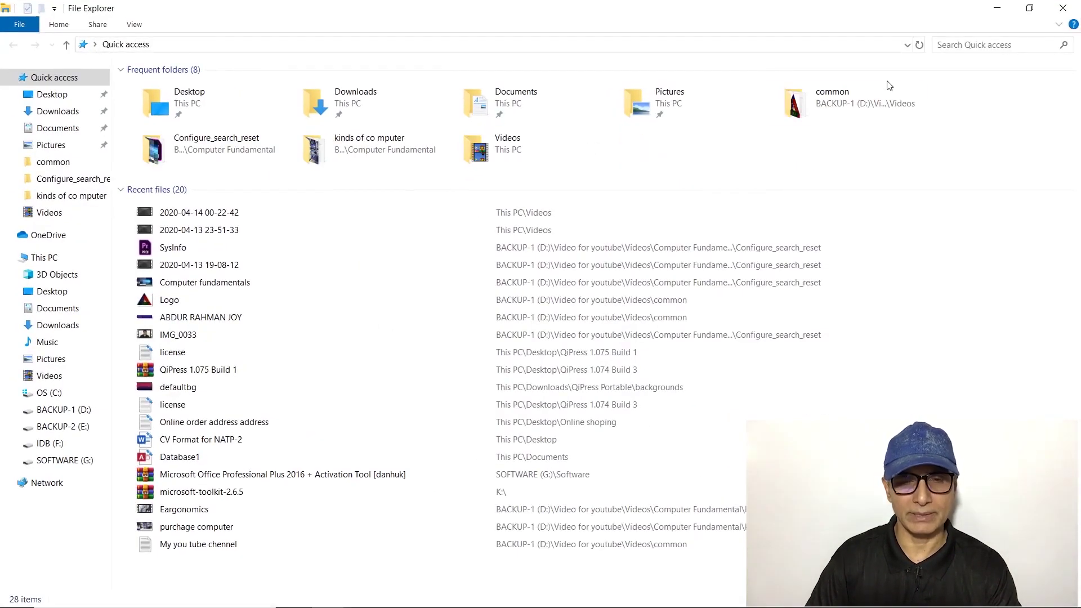
# Step: Look through the contents of OS (C:), Desktop, Downloads, Documents, Pictures, Videos and OneDrive
pyautogui.click(54, 394)
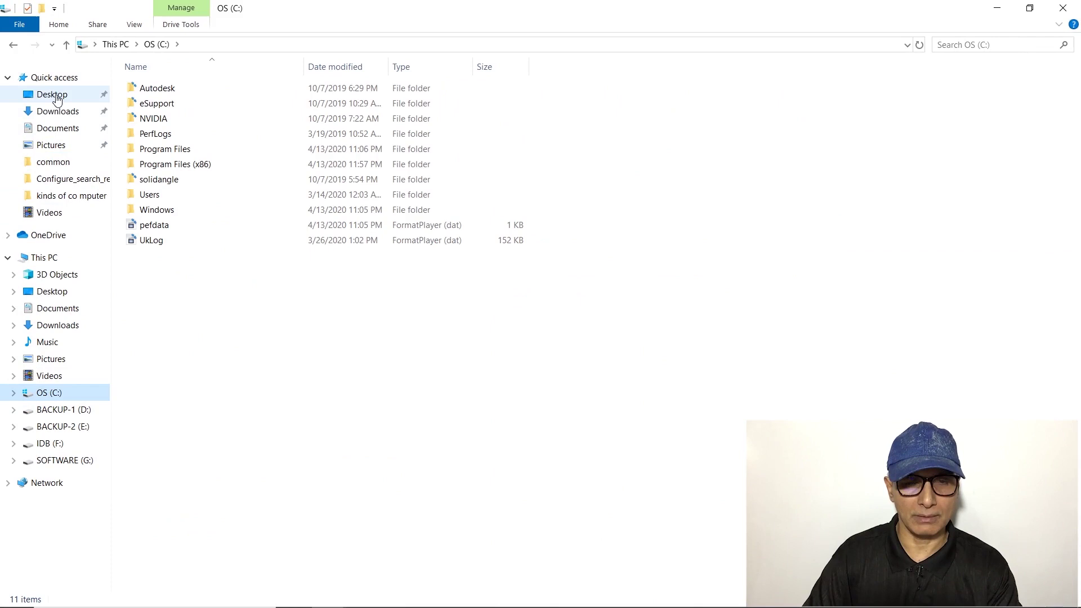
pyautogui.click(56, 95)
pyautogui.click(55, 111)
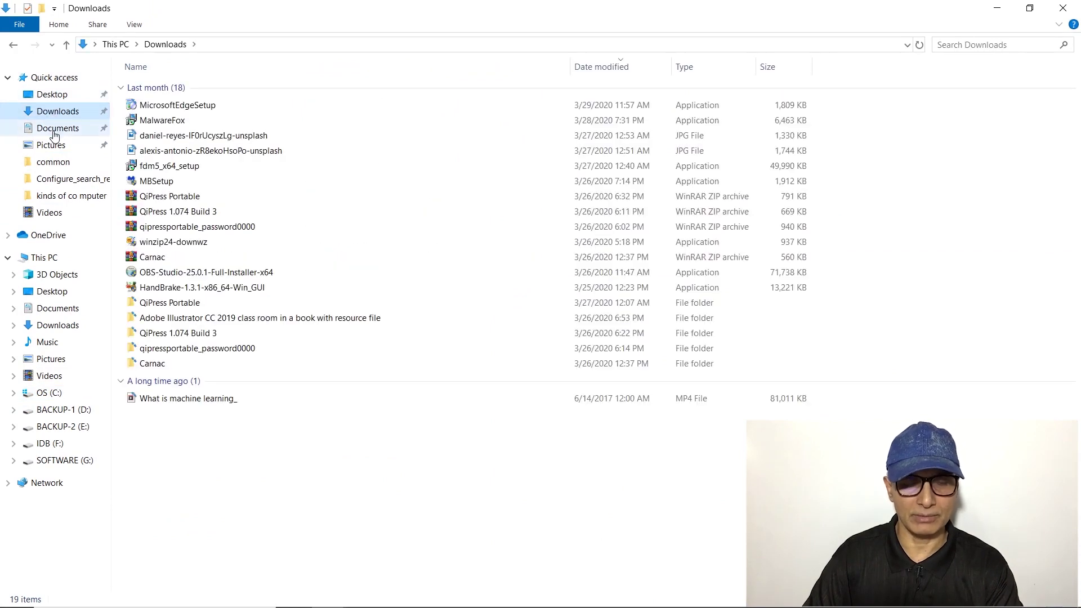
pyautogui.click(54, 129)
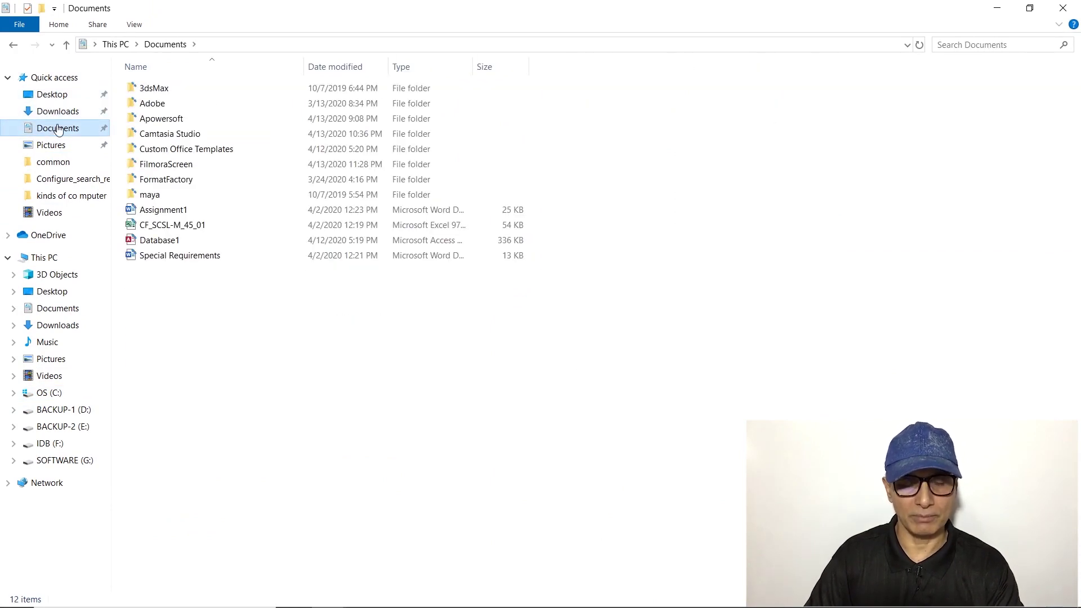
pyautogui.click(62, 145)
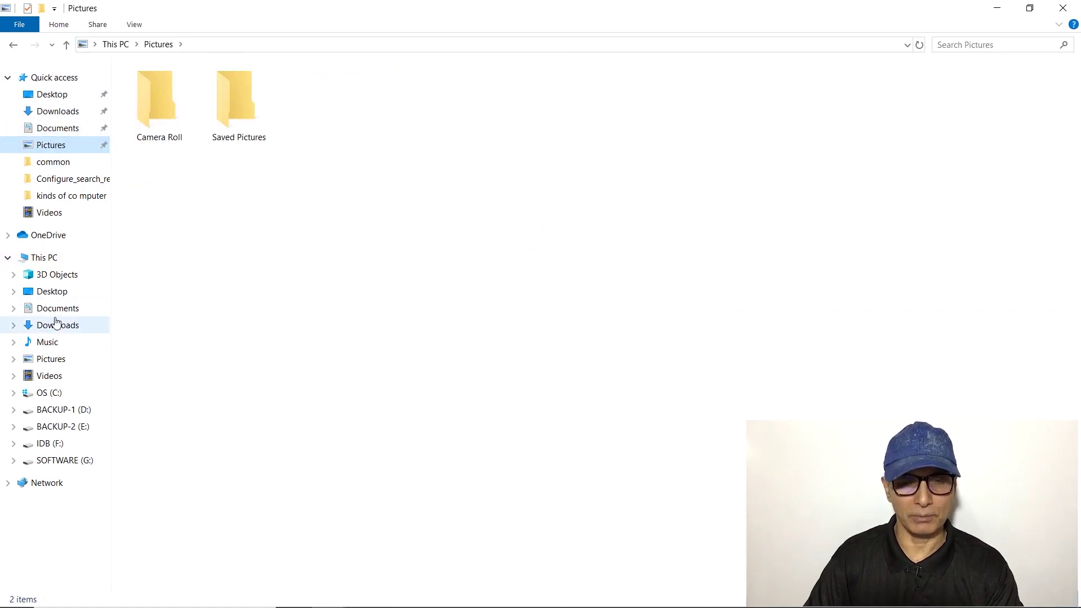
pyautogui.click(47, 214)
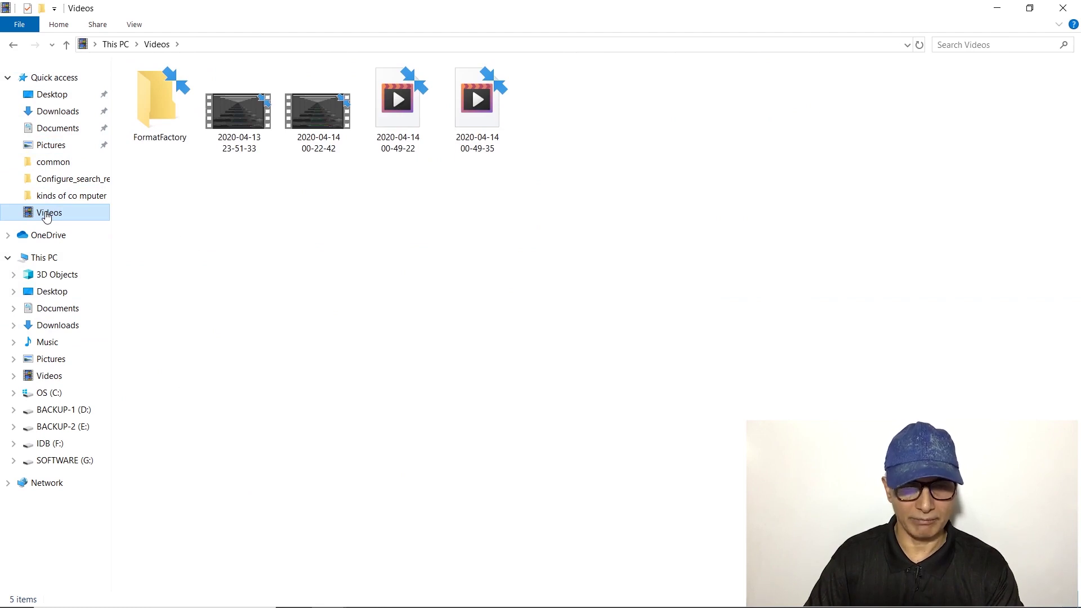
pyautogui.click(45, 237)
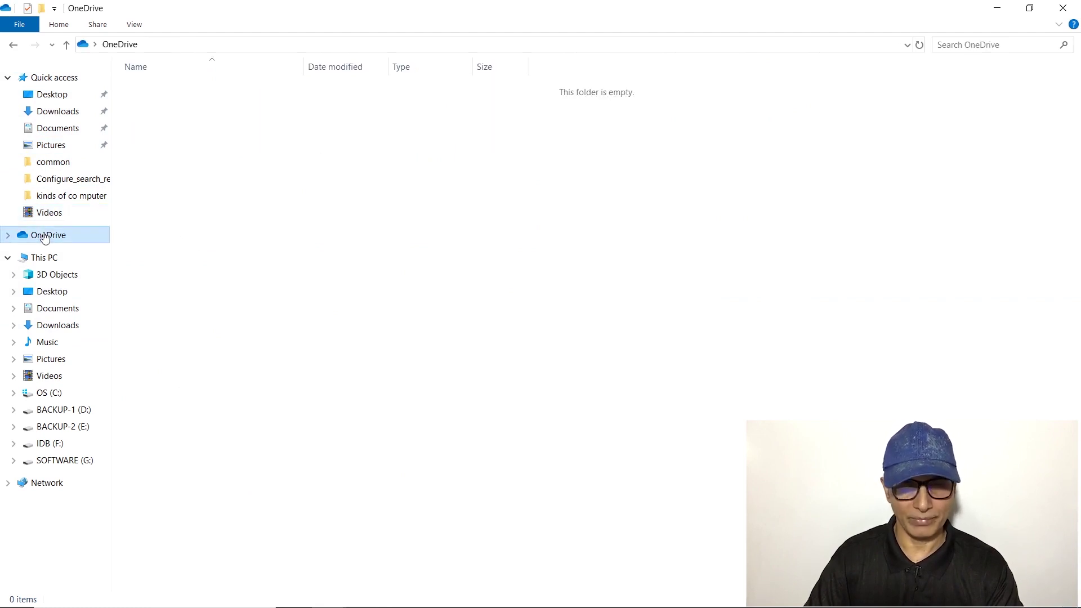
# Step: View the folders and drives under This PC, including the contents of BACKUP-1 (D:) and BACKUP-2 (E:)
pyautogui.click(43, 257)
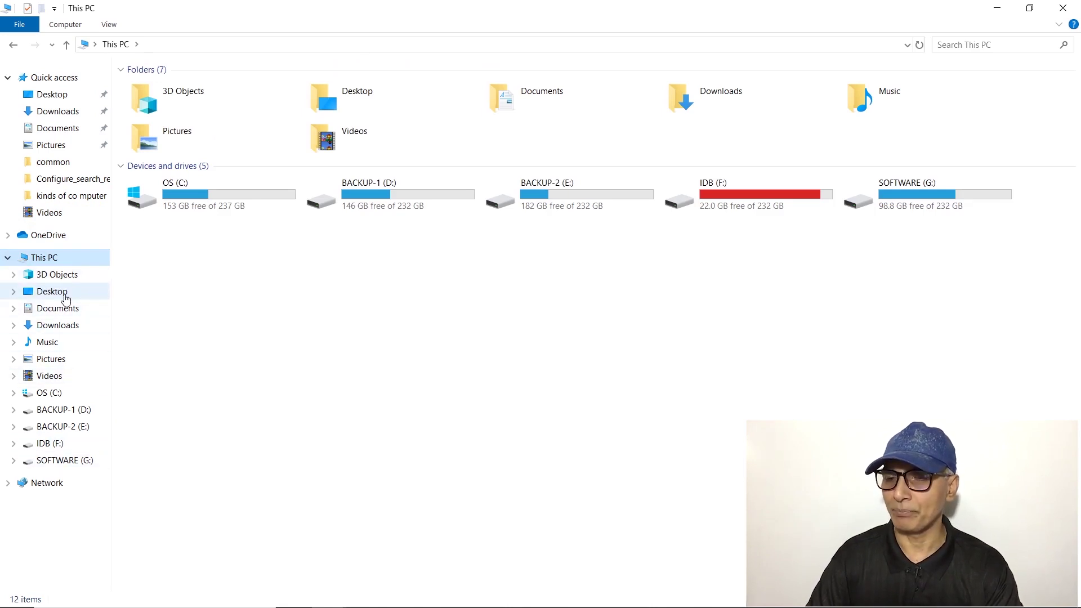
pyautogui.click(71, 414)
pyautogui.click(67, 428)
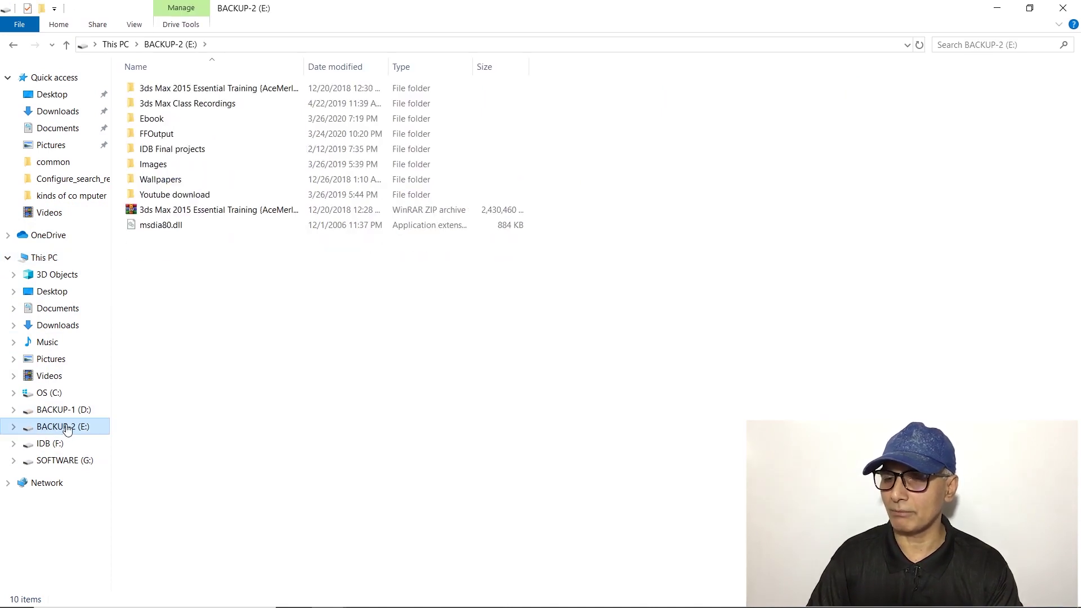
# Step: Open the Pictures folder under This PC and search it for "adobe"
pyautogui.click(51, 360)
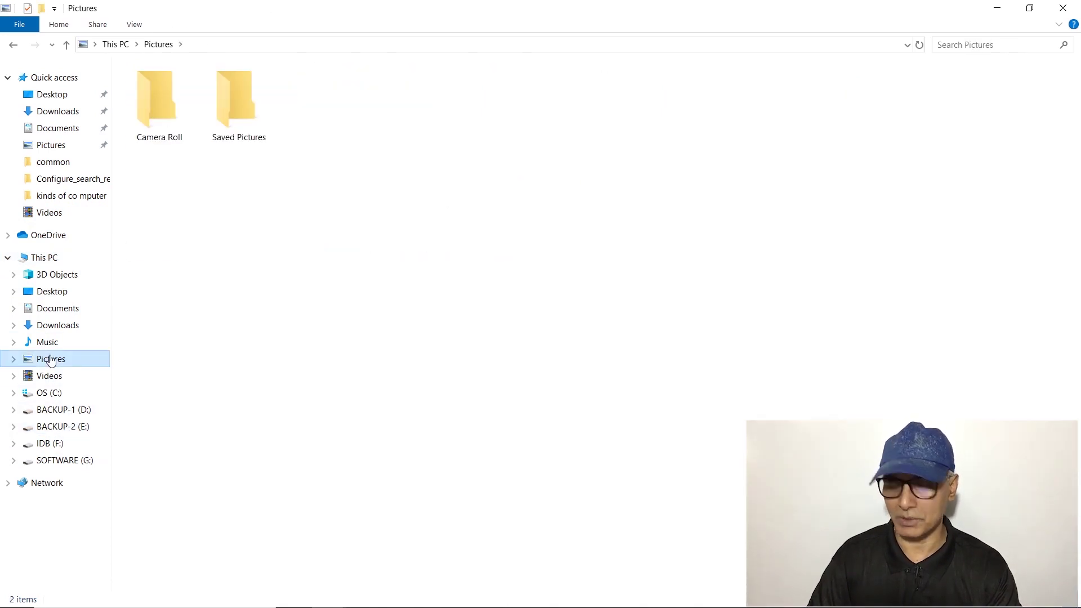
pyautogui.click(975, 45)
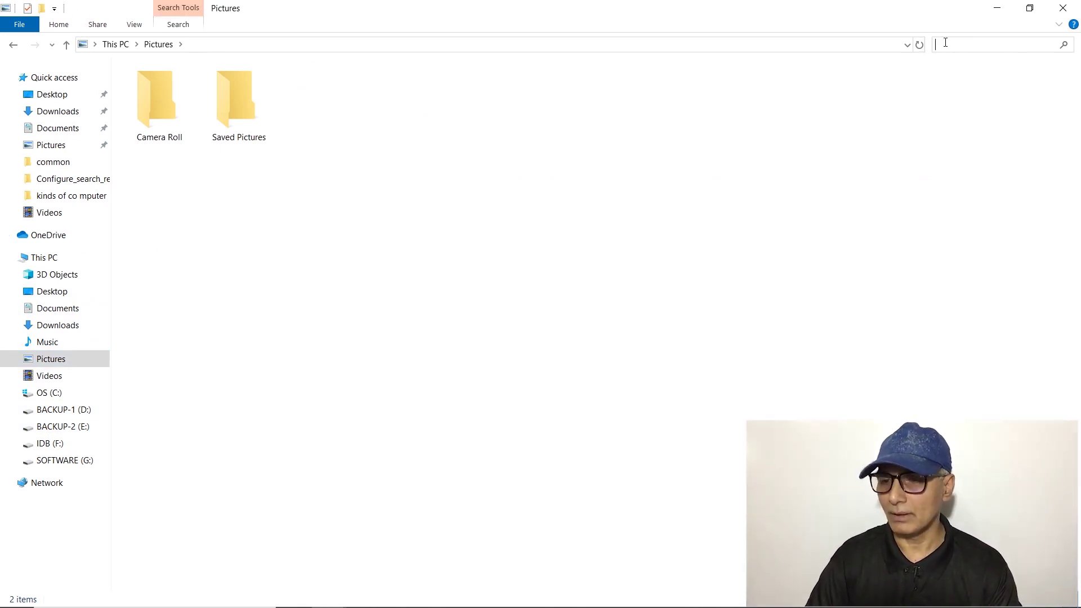
pyautogui.write('adobe')
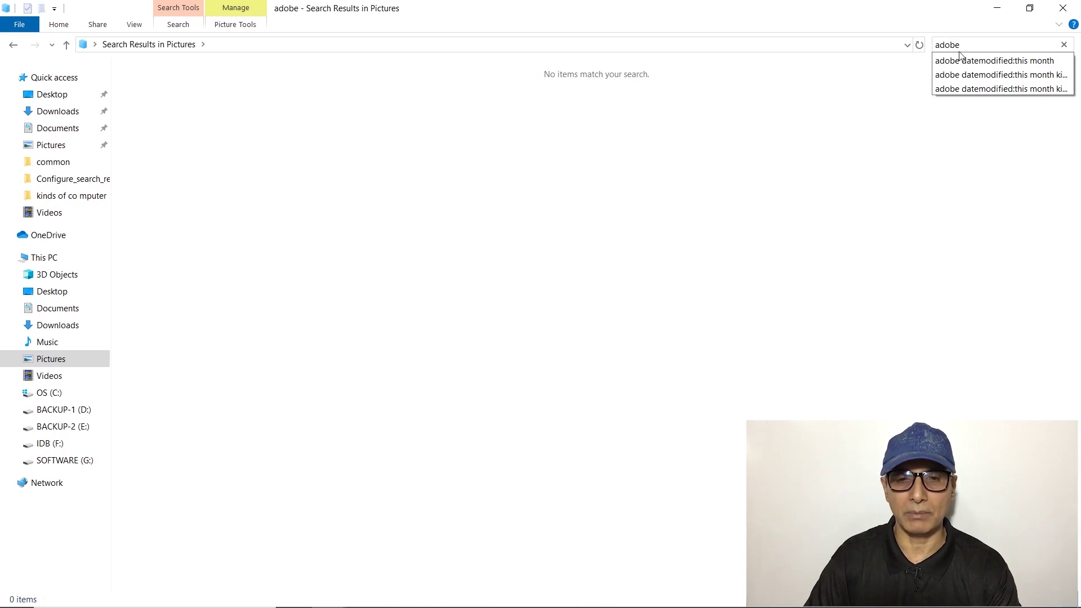
pyautogui.click(970, 46)
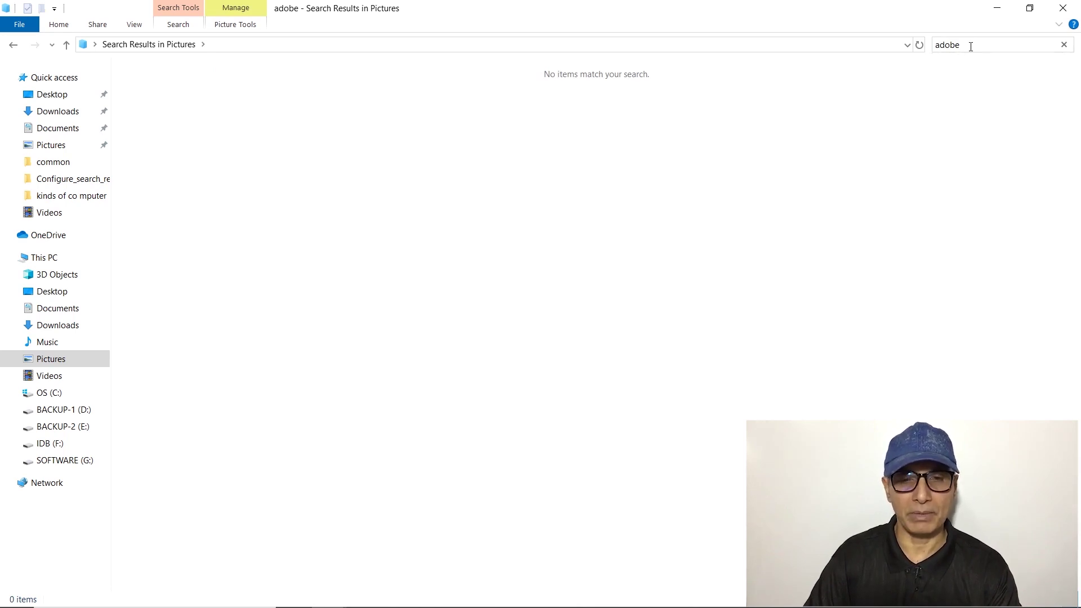
# Step: Widen the "adobe" search from the Pictures folder to the whole of This PC
pyautogui.click(178, 25)
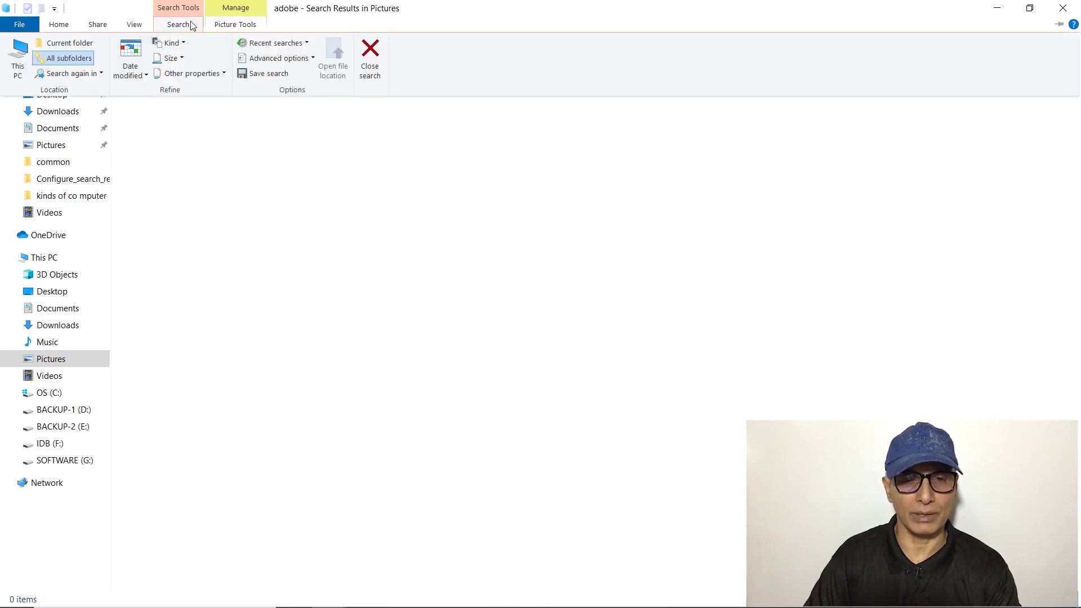
pyautogui.click(179, 25)
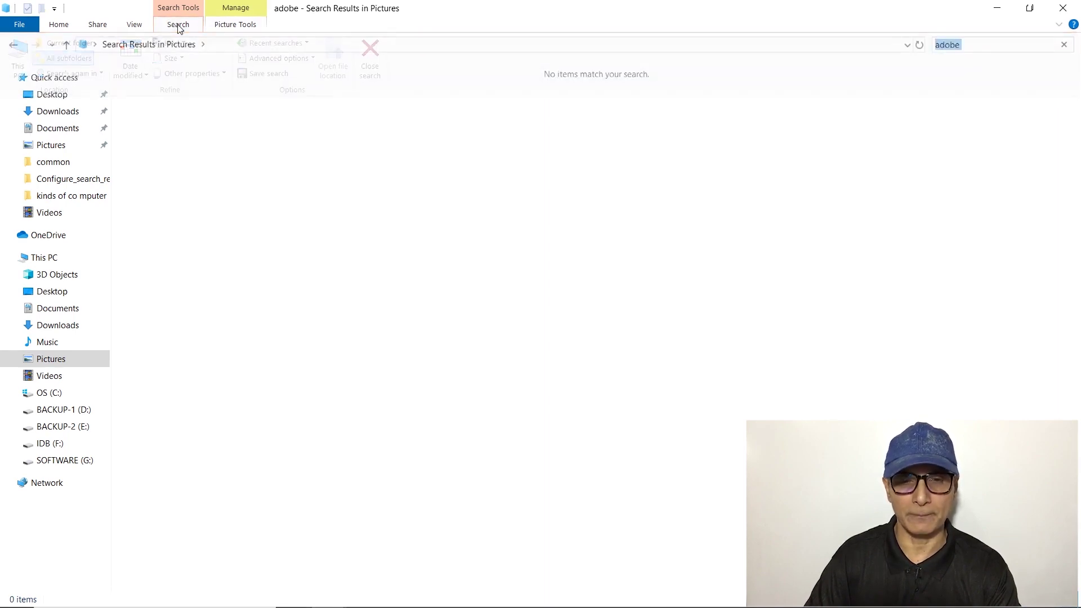
pyautogui.click(178, 25)
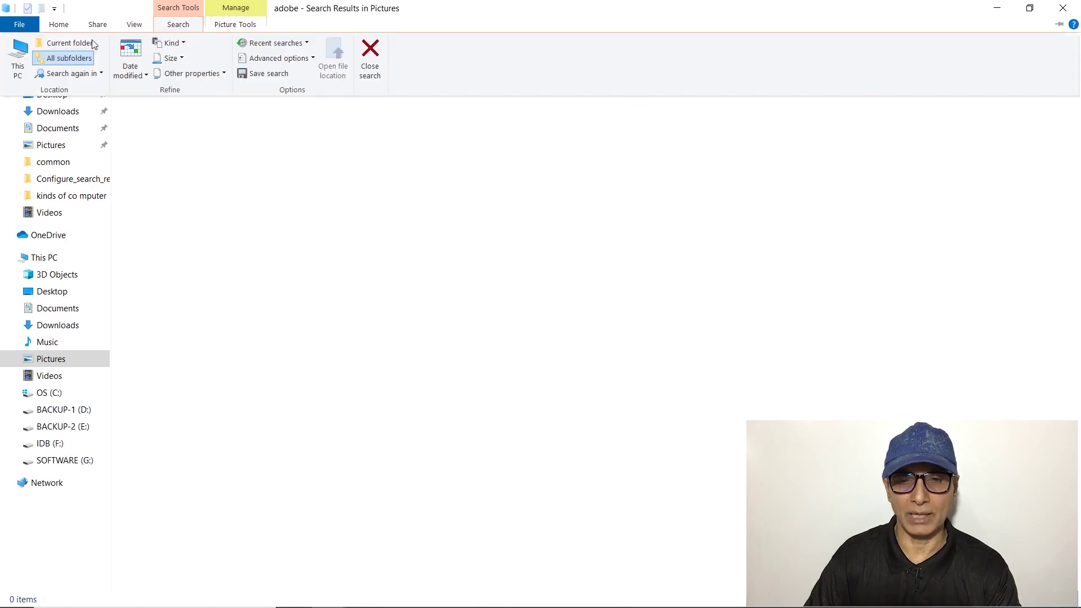
pyautogui.click(18, 59)
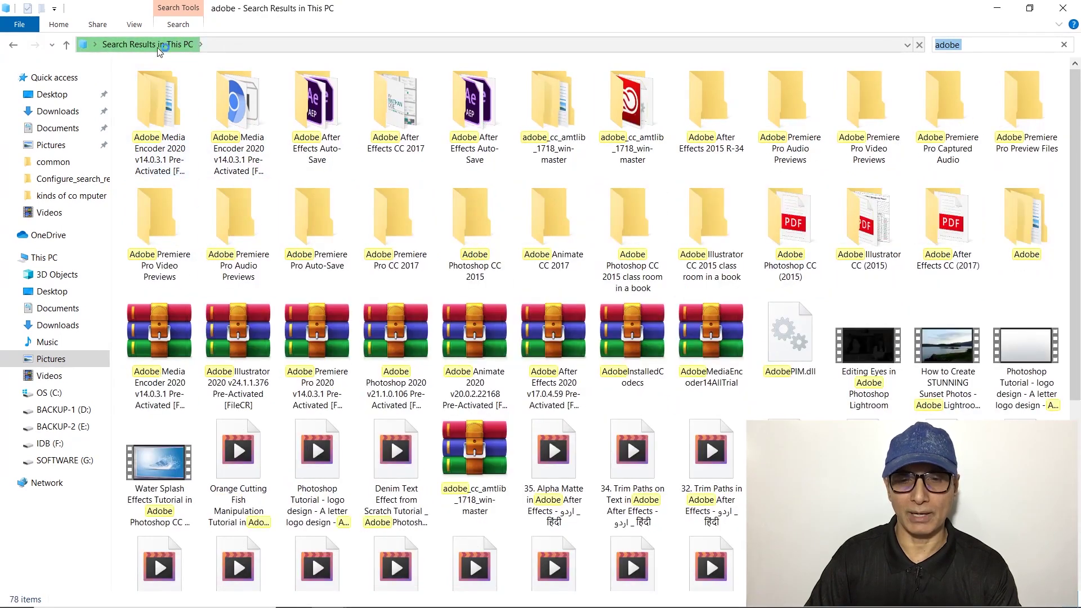
# Step: Change the layout of the "adobe" search results from large icons to List
pyautogui.click(134, 24)
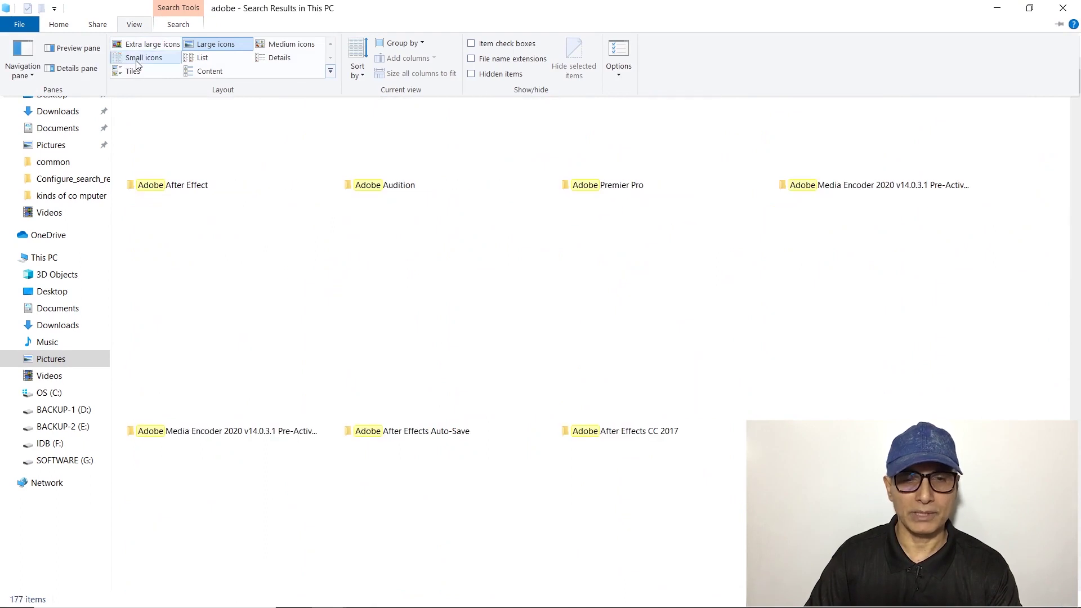
pyautogui.press('Escape')
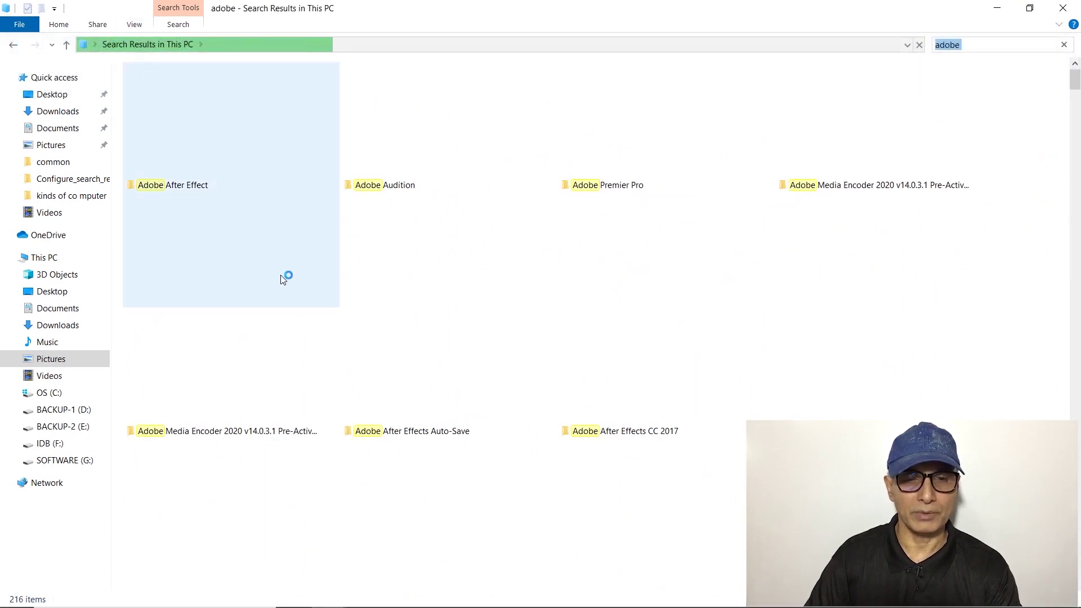
pyautogui.click(134, 24)
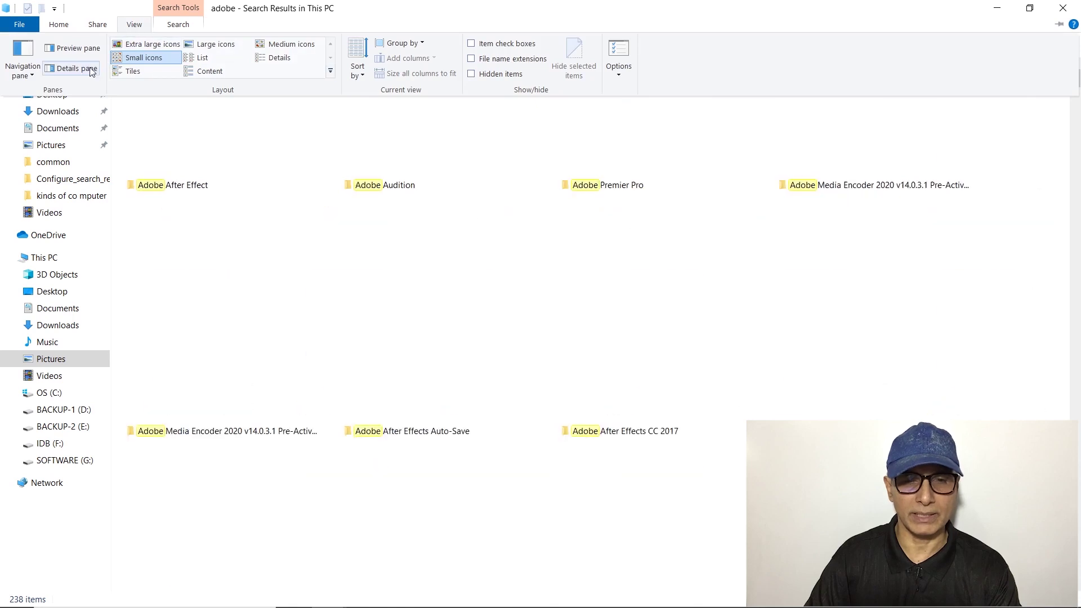
pyautogui.click(202, 58)
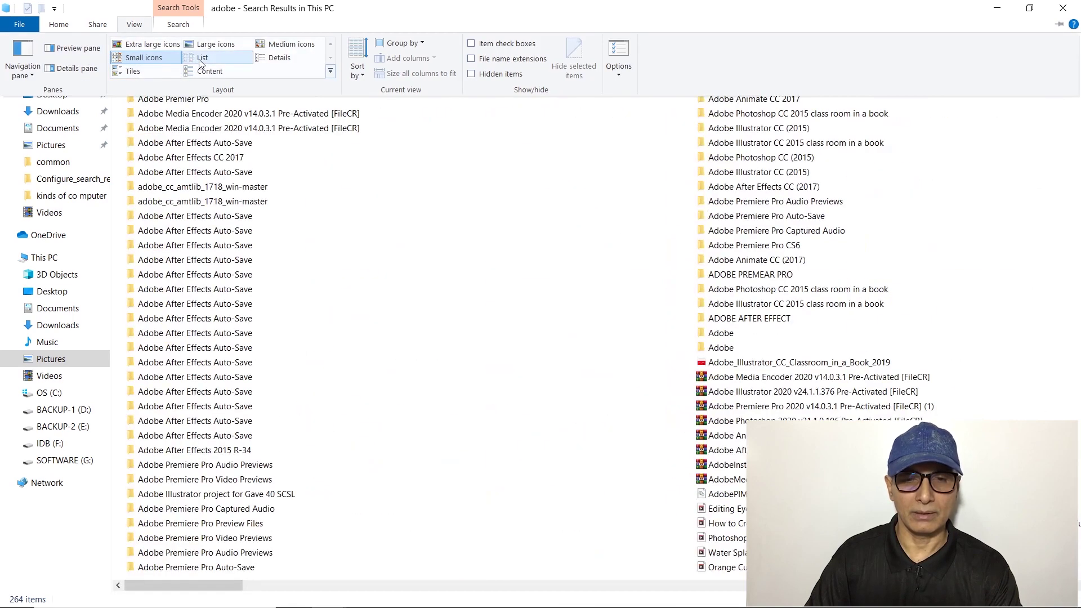
# Step: Rerun the "adobe" search across all subfolders and limit it to items modified today
pyautogui.click(178, 24)
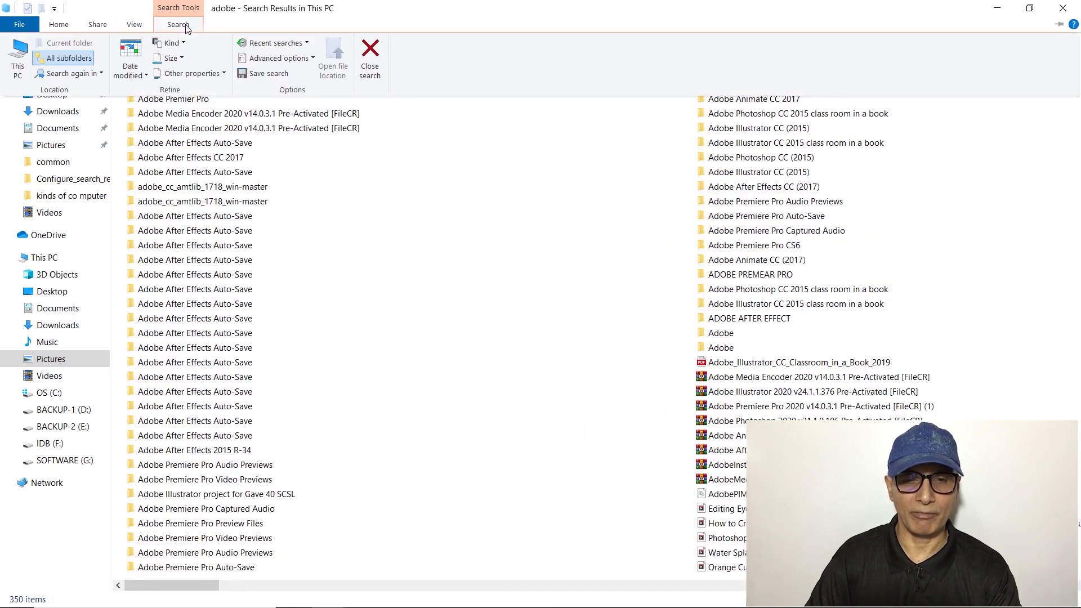
pyautogui.click(77, 60)
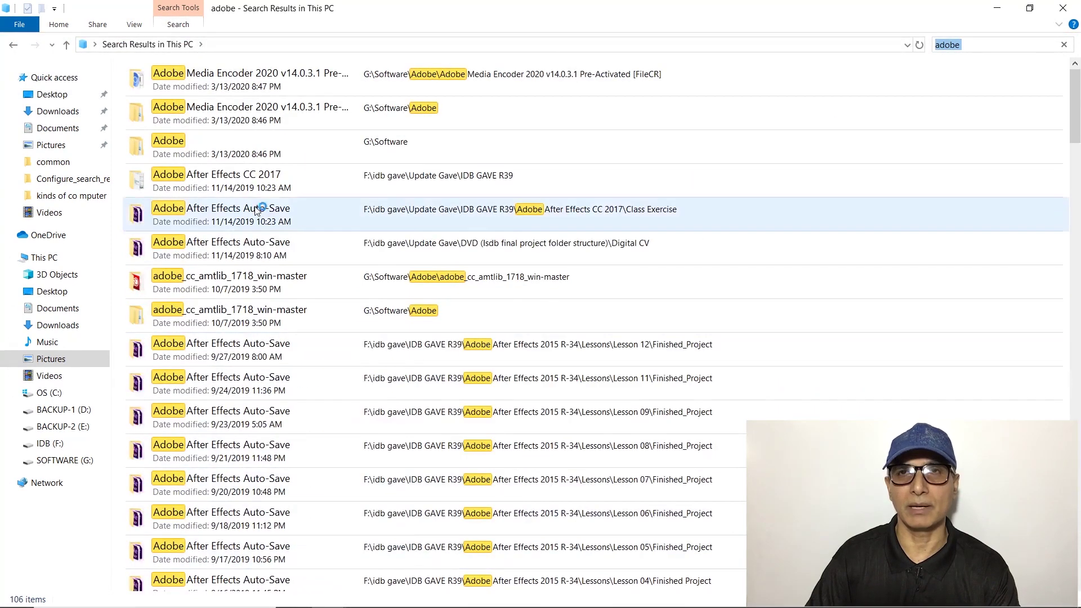
pyautogui.click(169, 27)
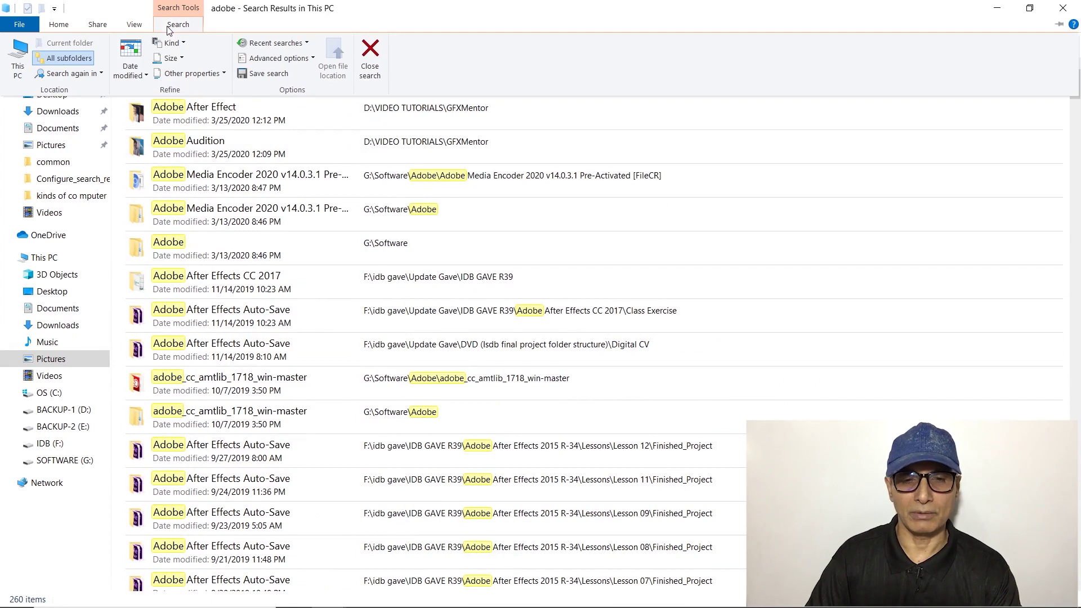
pyautogui.click(140, 76)
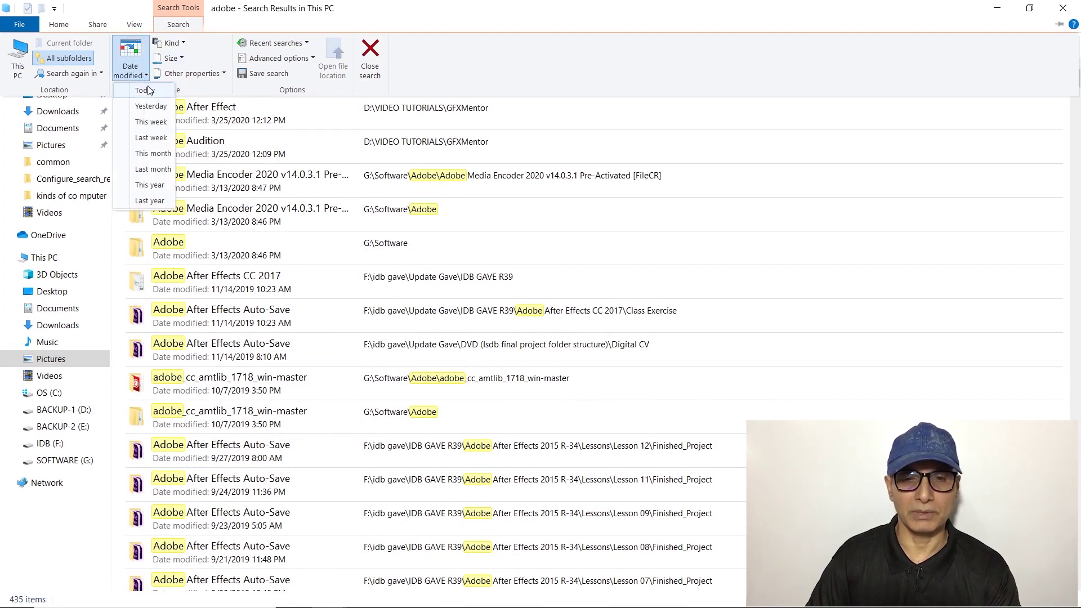
pyautogui.click(150, 90)
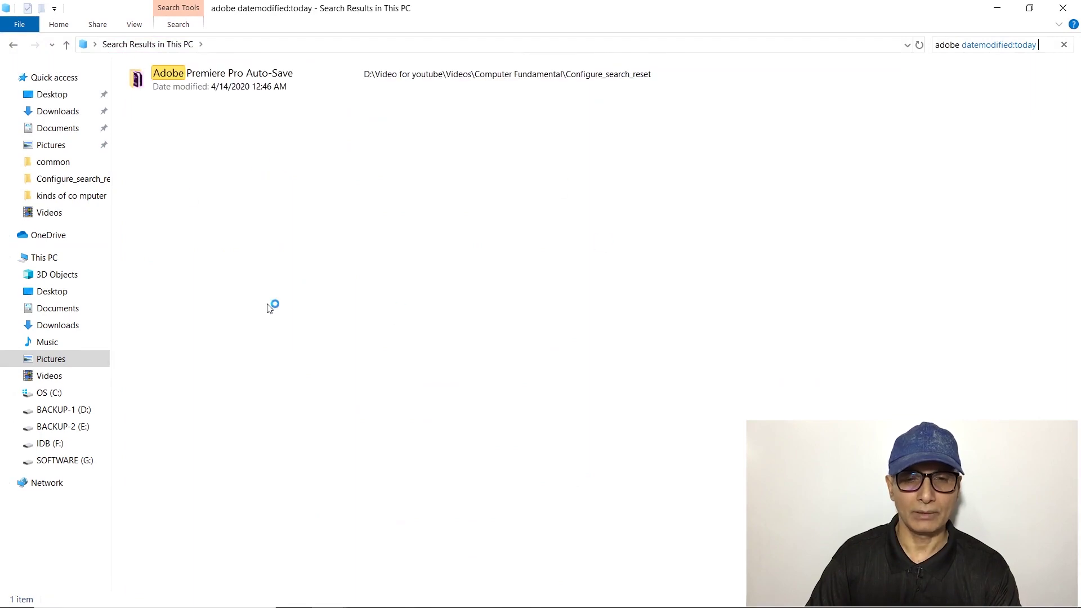
# Step: Change the date-modified filter of the "adobe" search to This week
pyautogui.click(178, 26)
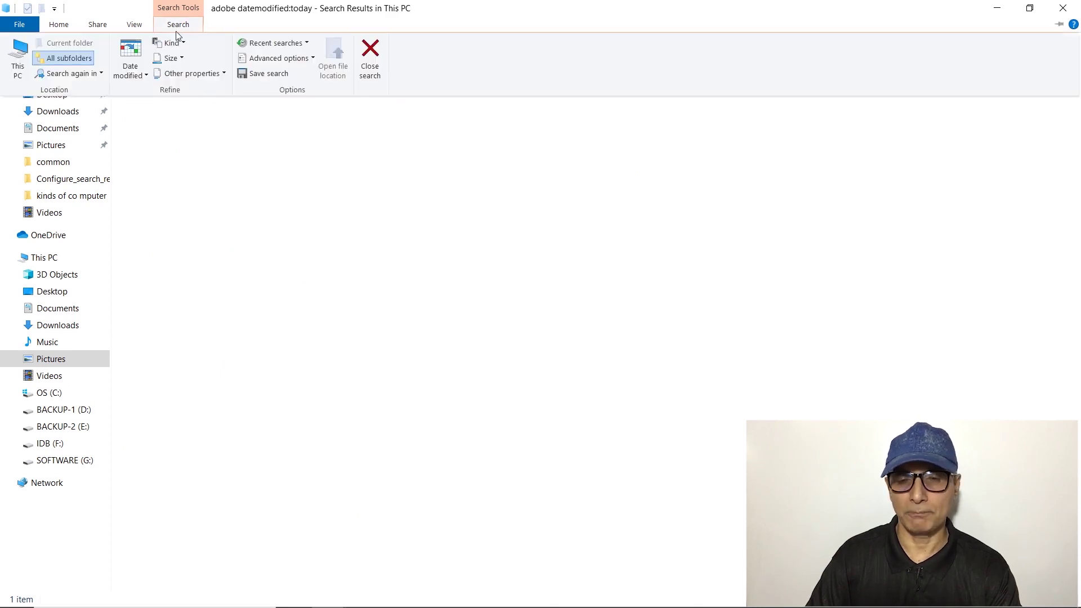
pyautogui.click(144, 75)
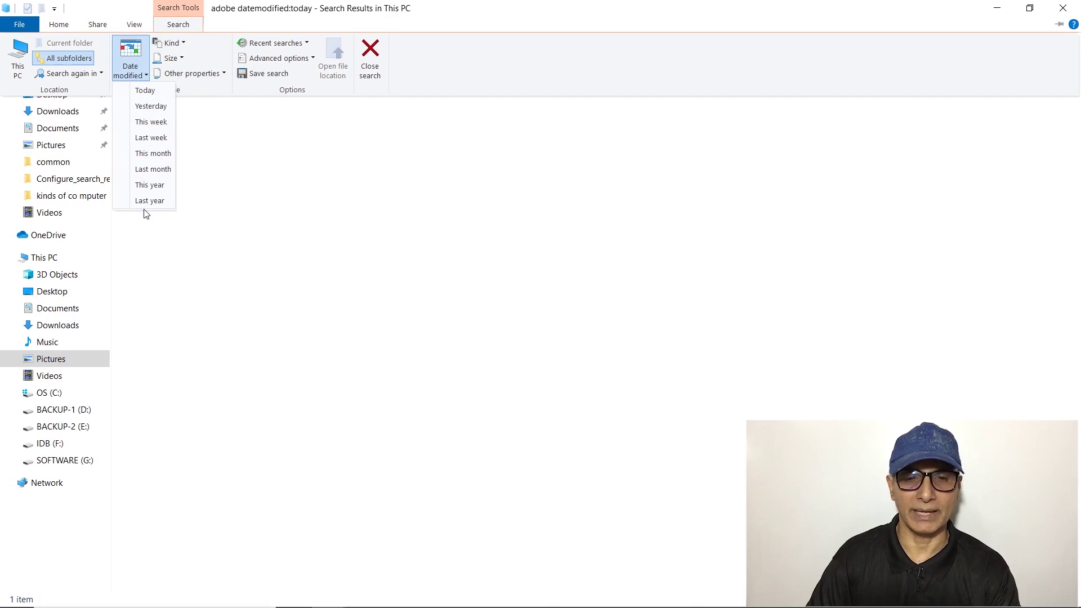
pyautogui.click(155, 122)
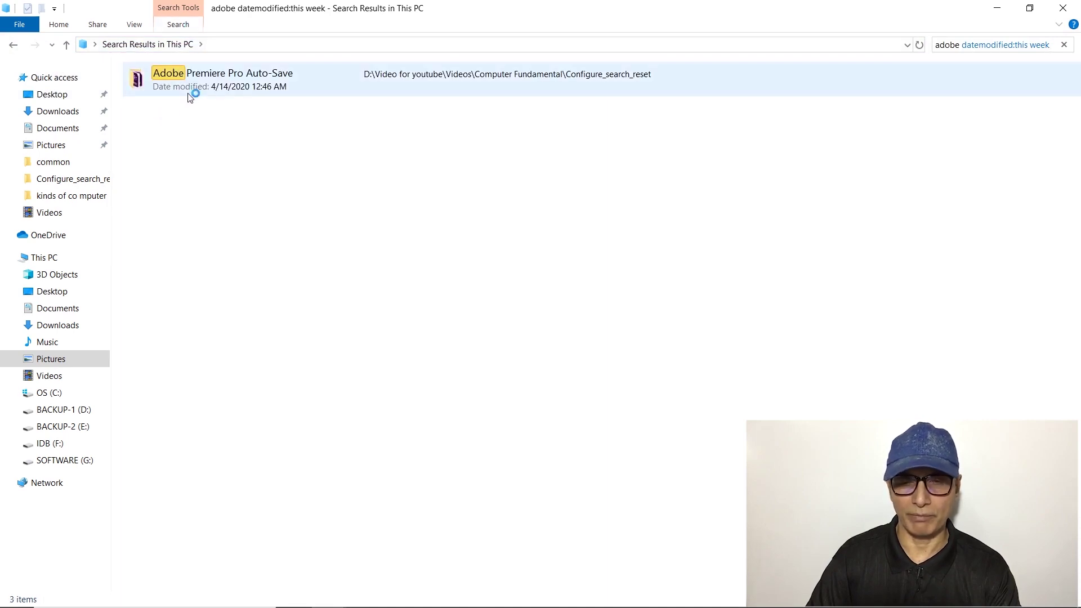
# Step: Restrict the "adobe" search for this week to items of the kind Calendar
pyautogui.click(183, 30)
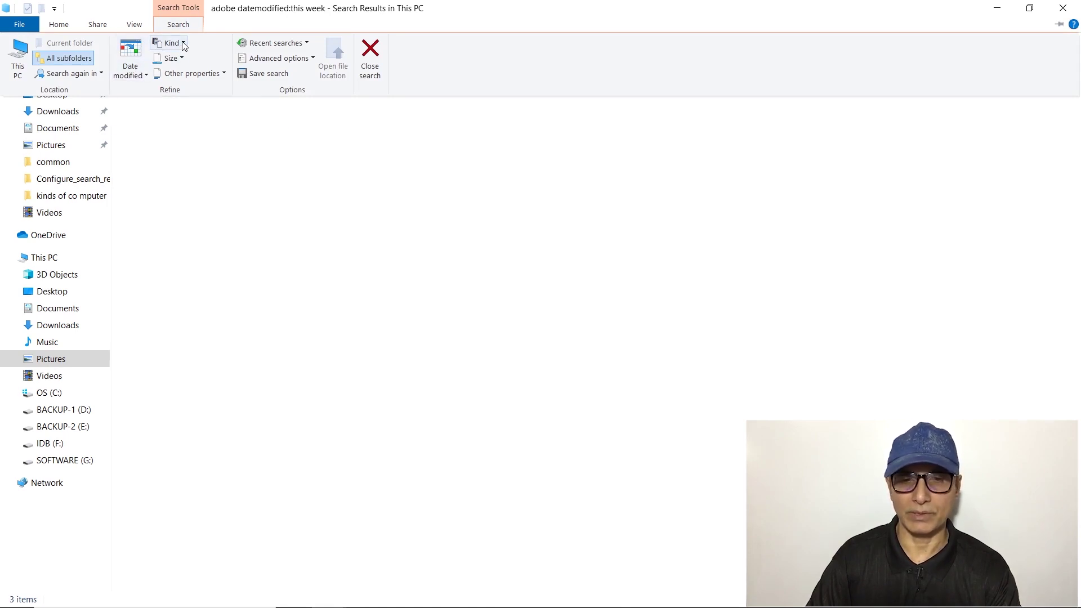
pyautogui.click(186, 129)
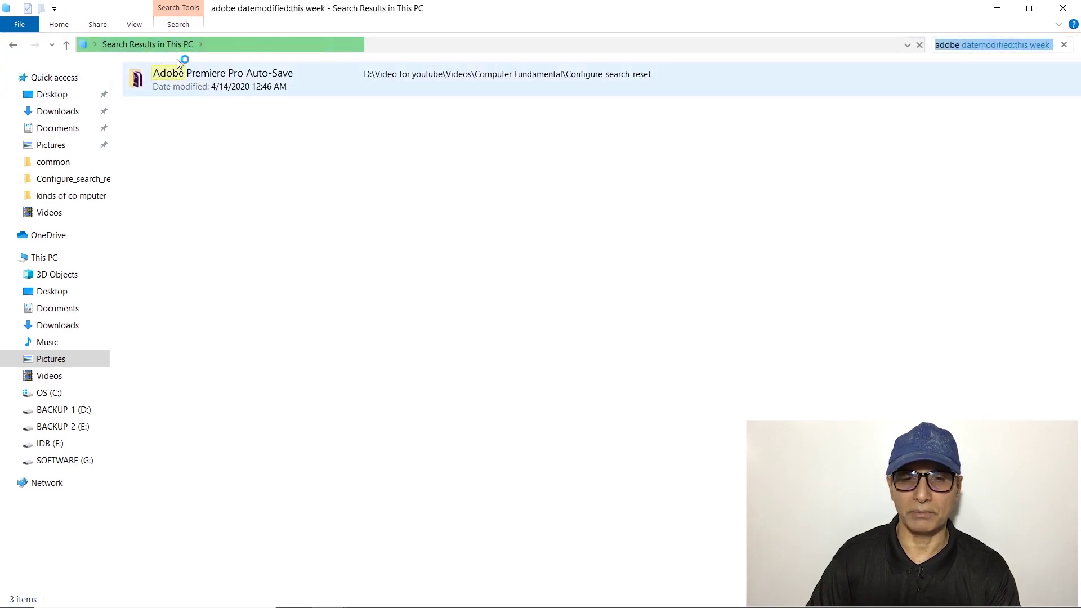
pyautogui.click(179, 24)
pyautogui.click(184, 43)
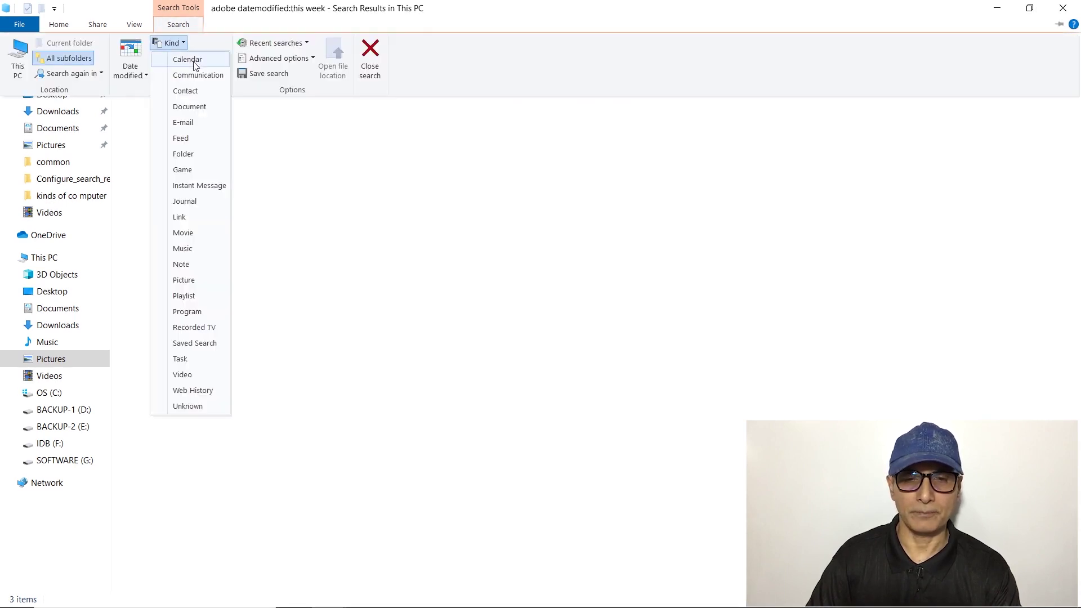
pyautogui.click(194, 62)
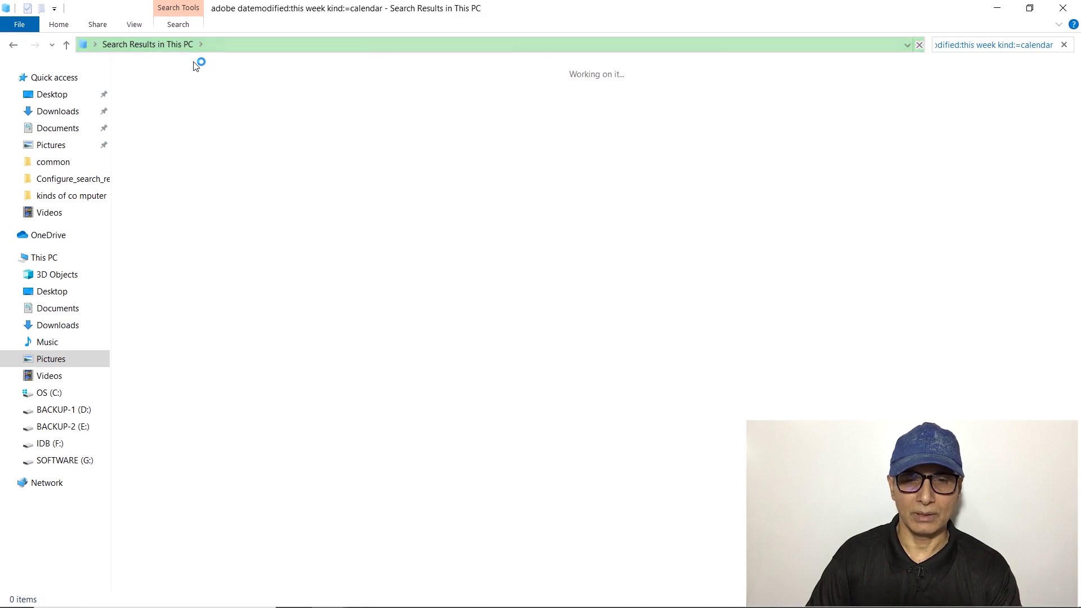
# Step: Change the kind filter of the "adobe" search for this week to Document
pyautogui.click(190, 28)
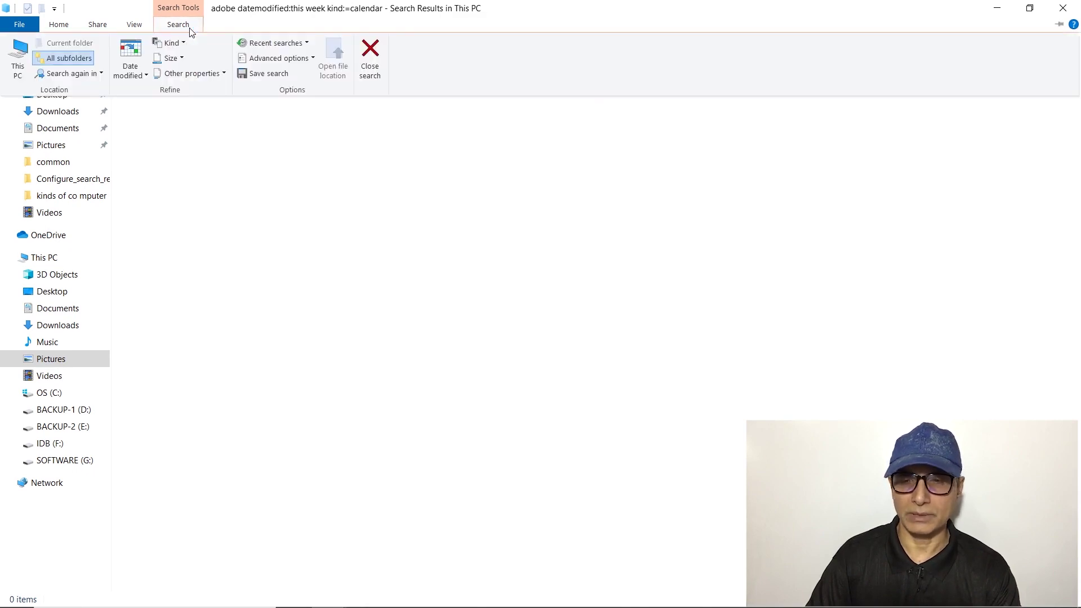
pyautogui.click(188, 51)
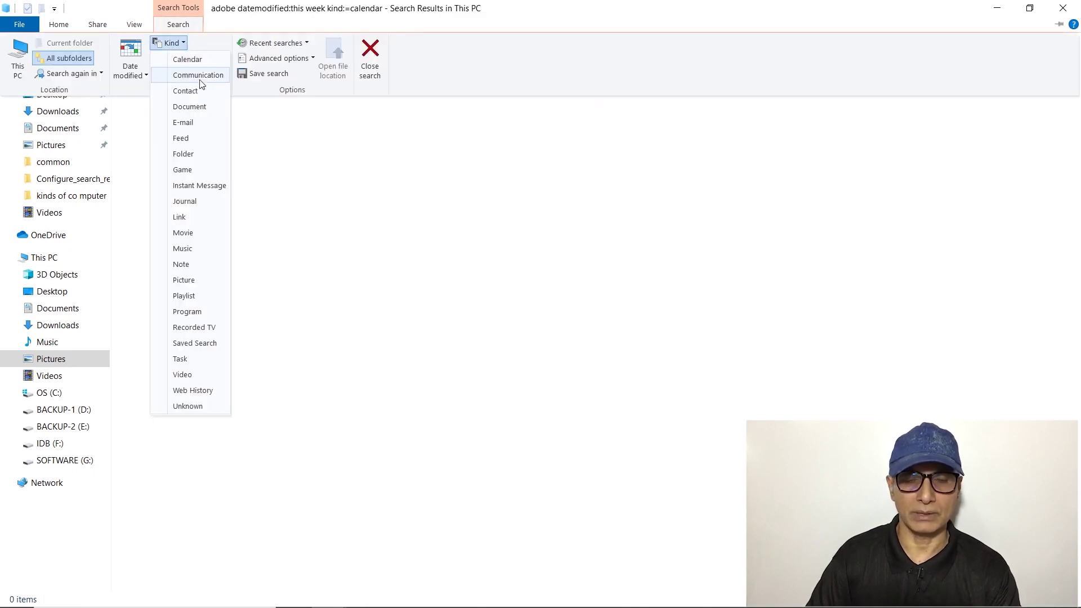
pyautogui.click(191, 111)
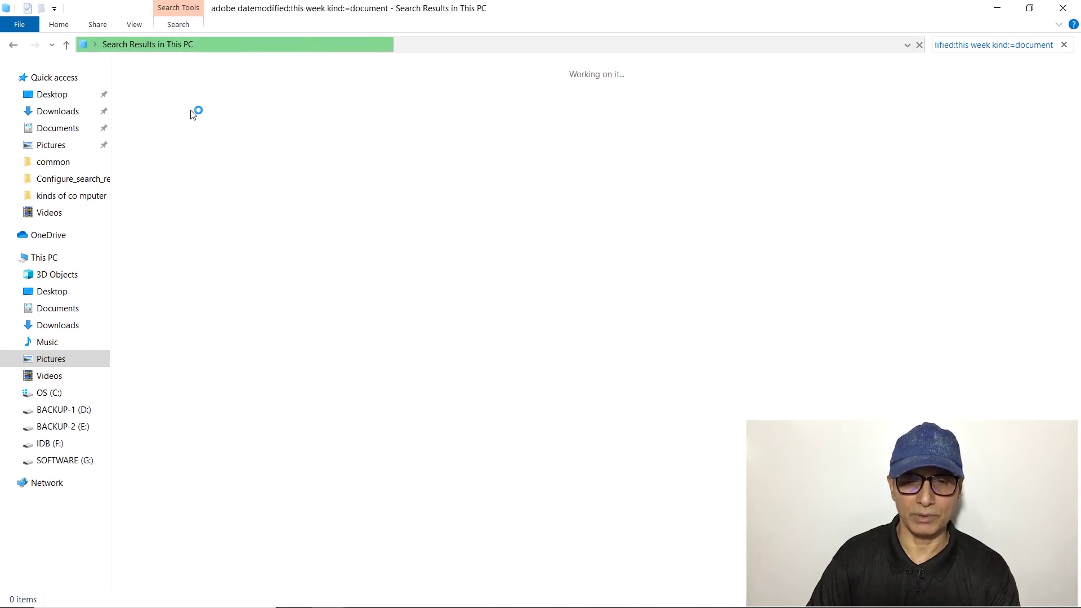
# Step: Search the OS (C:) drive for "adobe" and widen the search to This PC
pyautogui.click(51, 393)
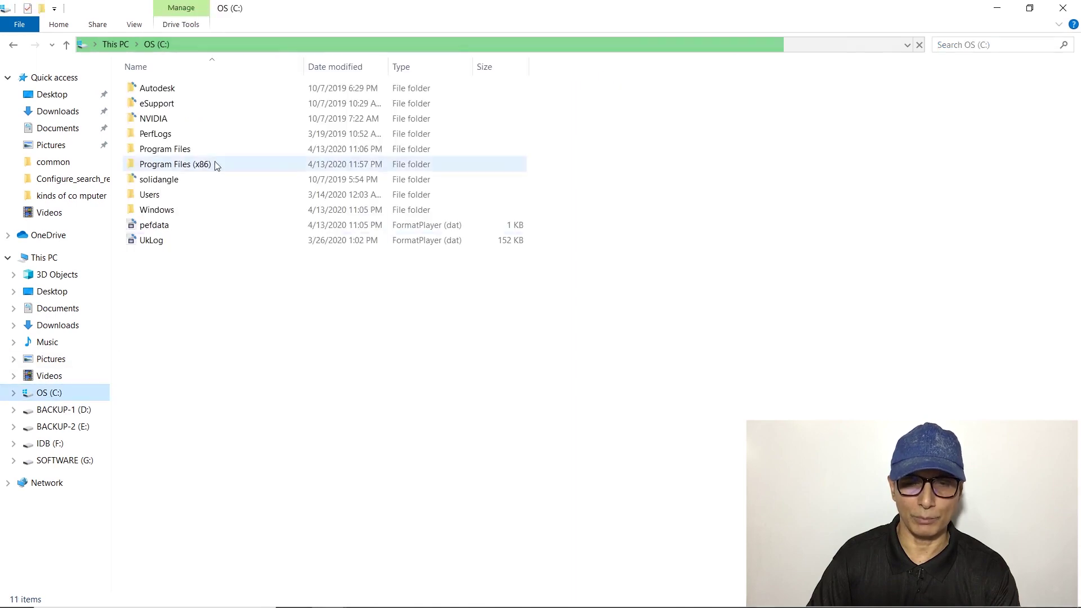
pyautogui.click(181, 25)
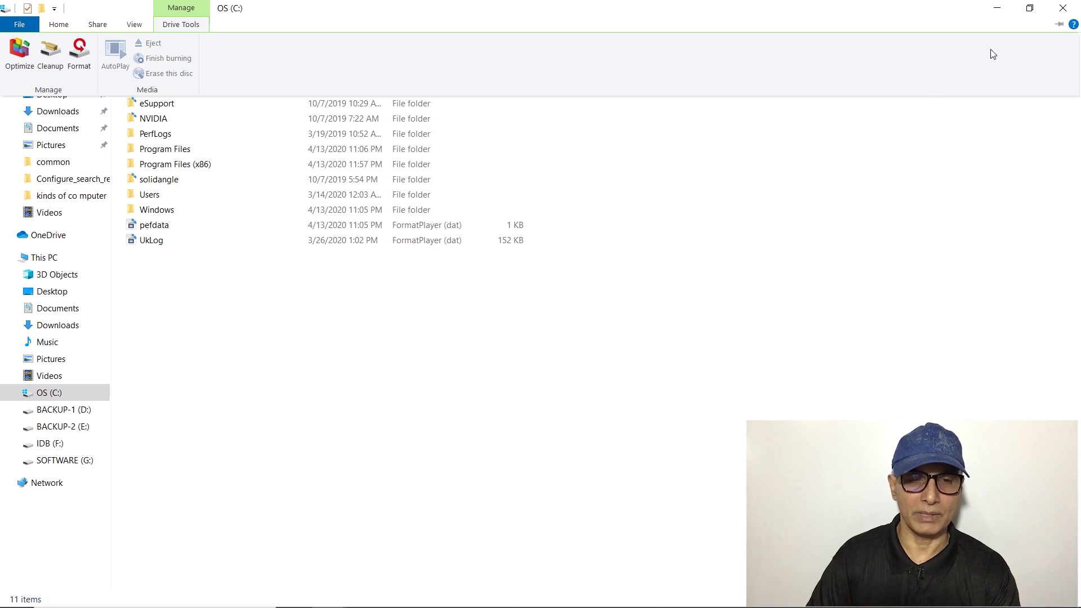
pyautogui.click(152, 318)
pyautogui.click(966, 42)
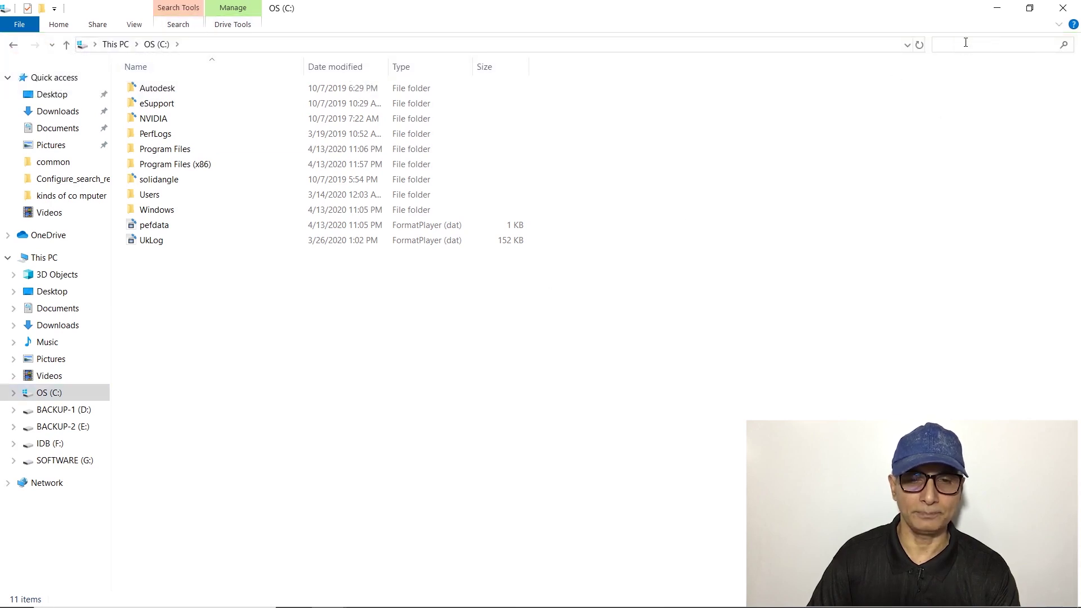
pyautogui.write('adobe')
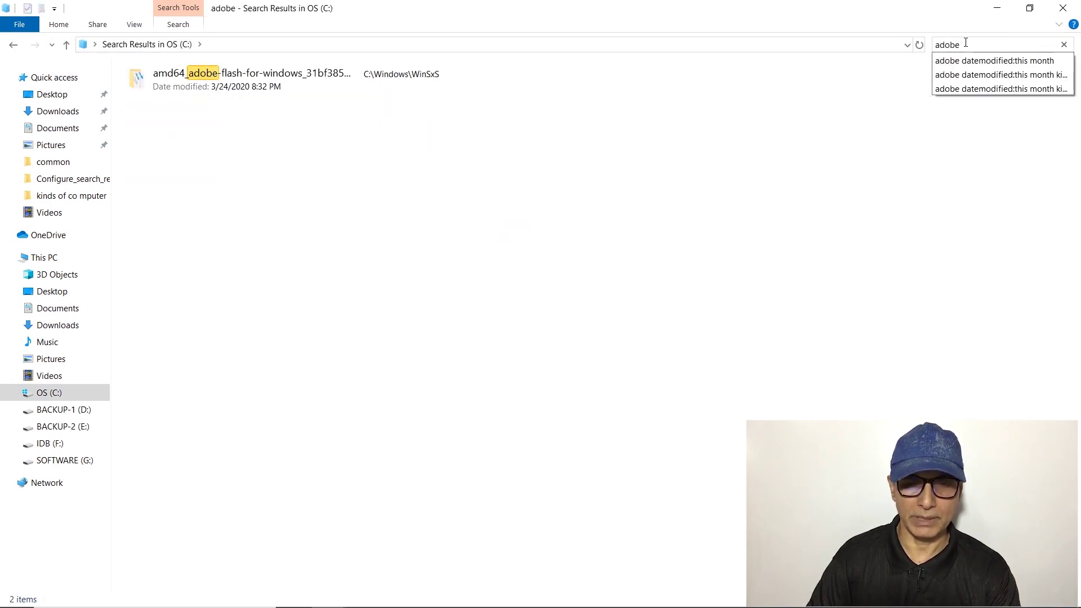
pyautogui.click(201, 25)
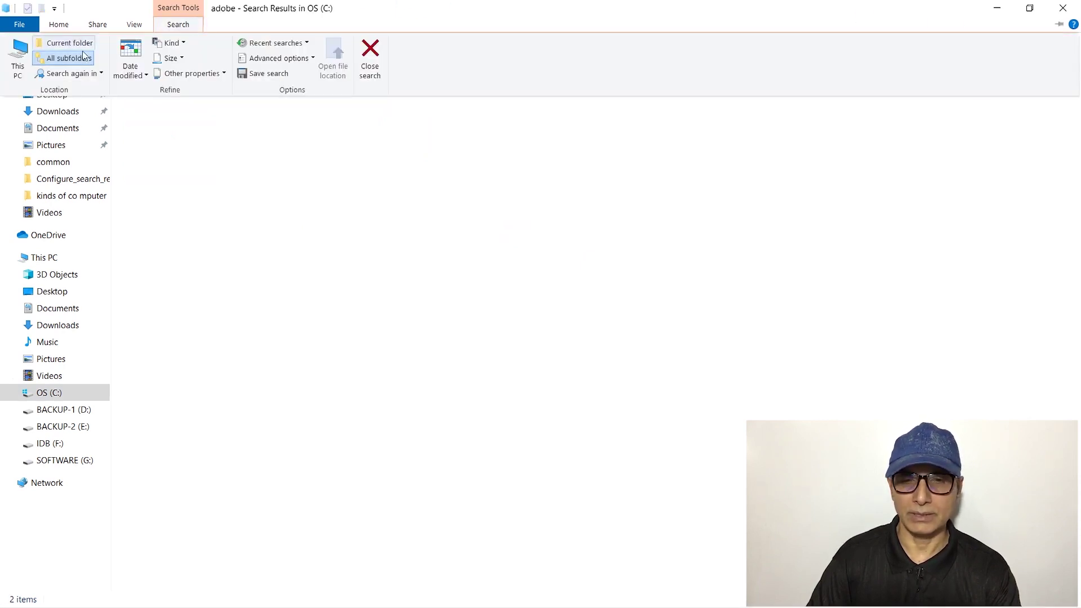
pyautogui.click(21, 56)
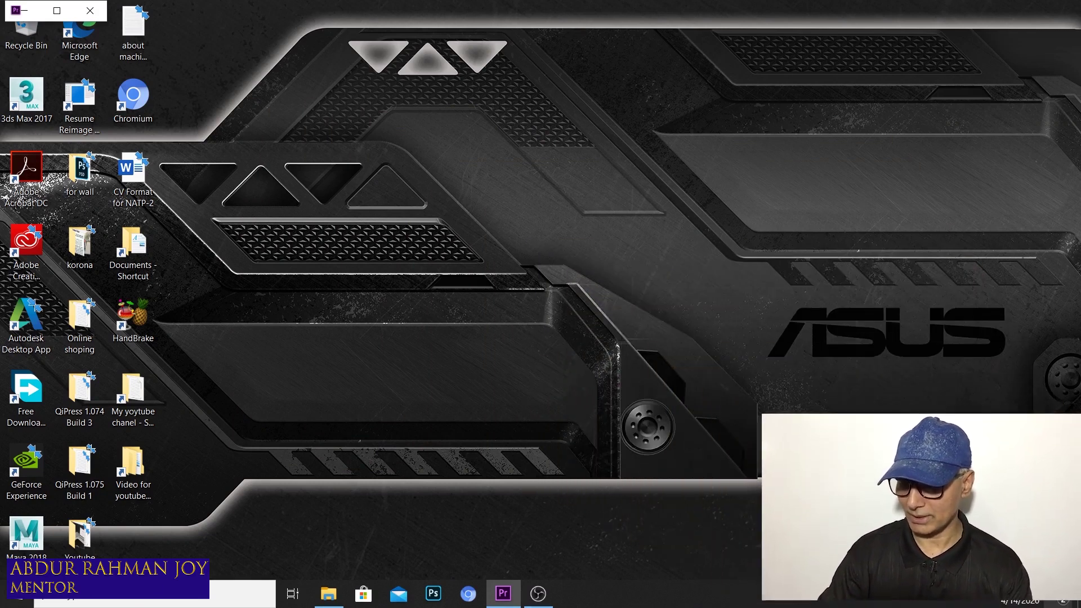
# Step: Switch to Windows Settings and open the Recovery page of Update & Security
pyautogui.rightClick(1059, 594)
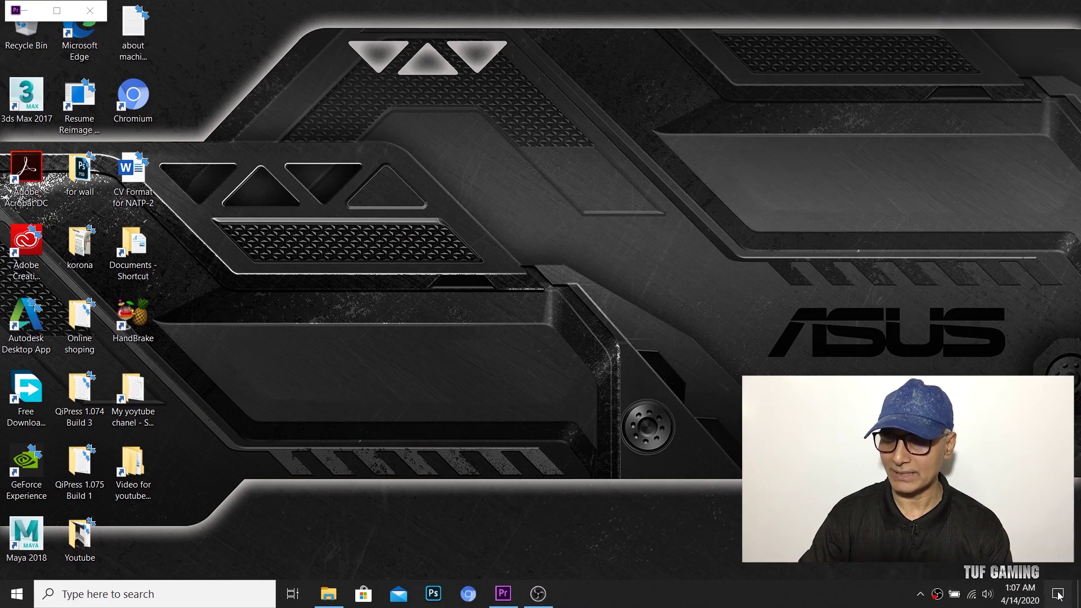
pyautogui.click(1059, 595)
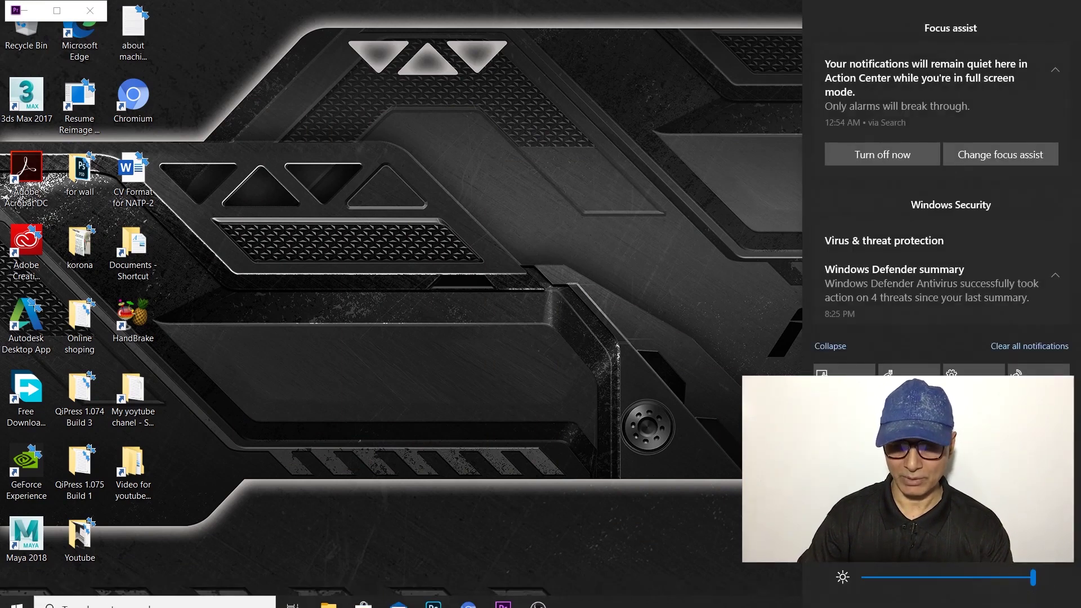
pyautogui.press('Escape')
pyautogui.press('super+i')
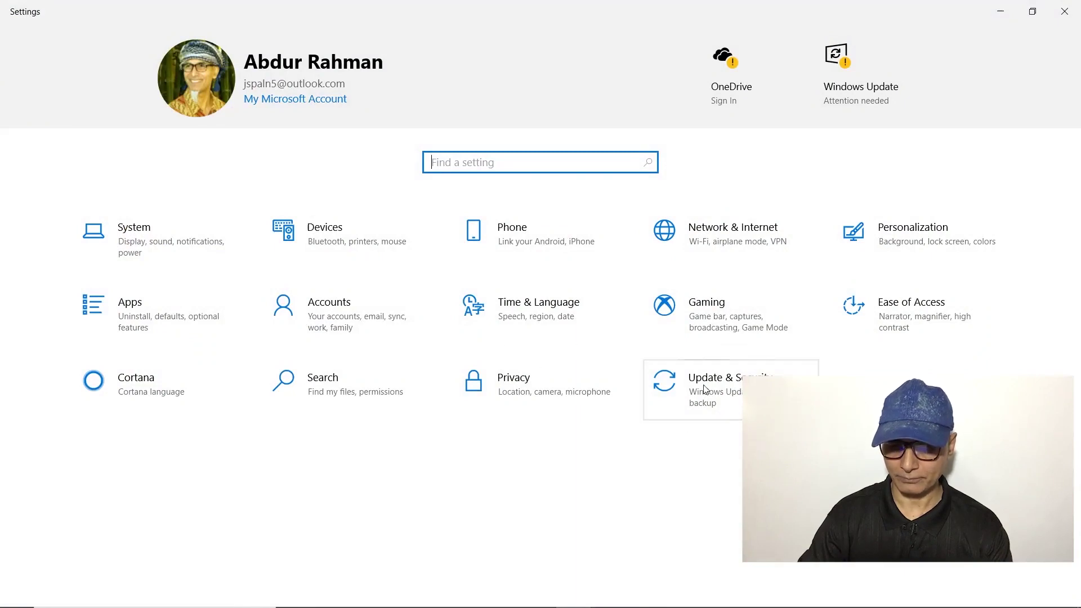
pyautogui.click(735, 387)
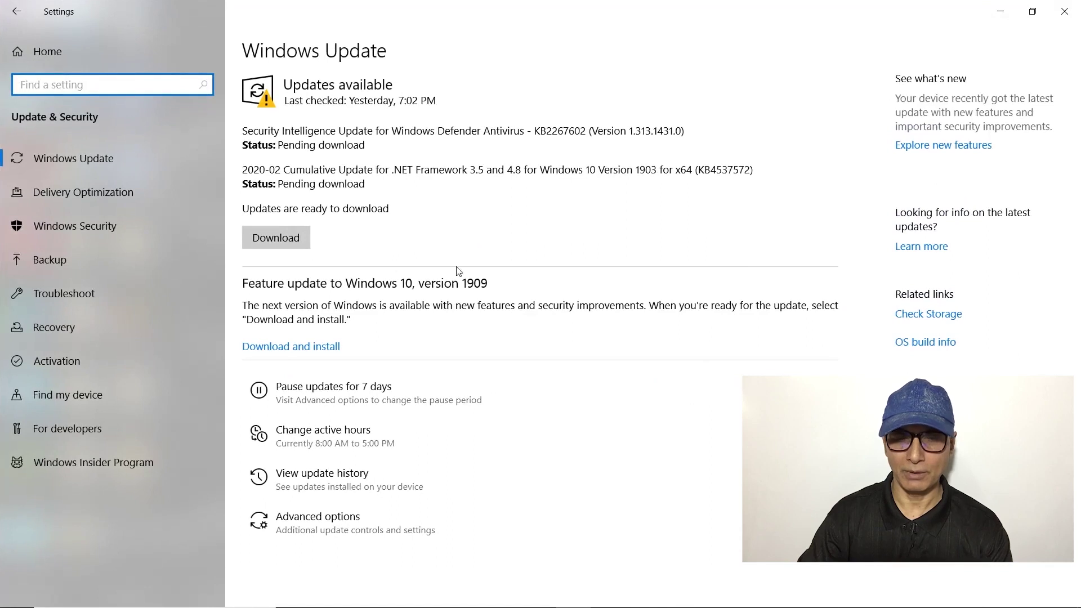
pyautogui.click(55, 328)
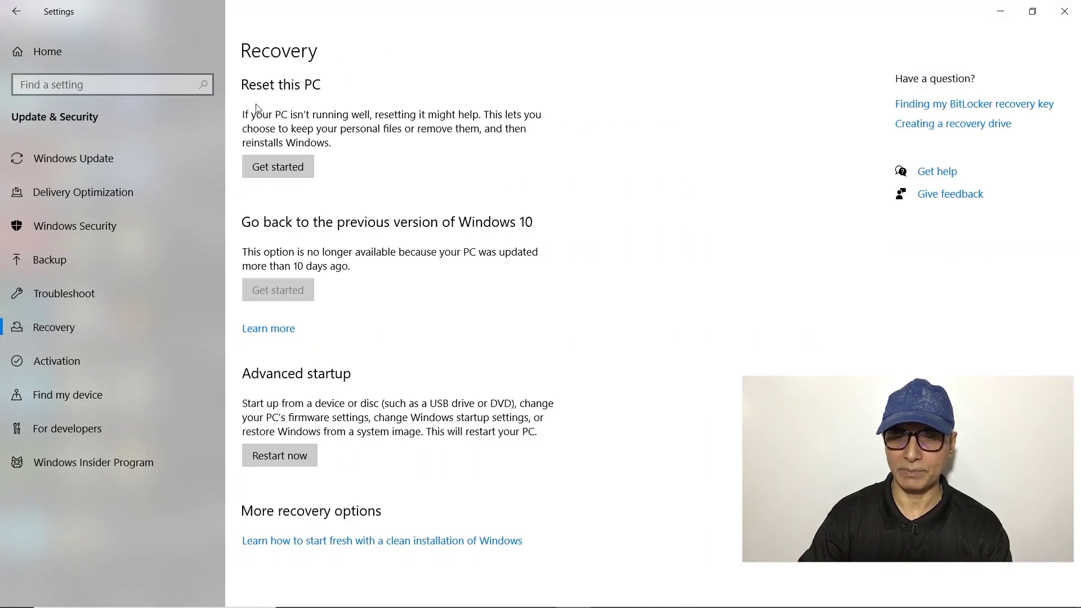
# Step: View the Reset this PC options for keeping files or removing everything, cancel the reset and close Settings
pyautogui.click(279, 168)
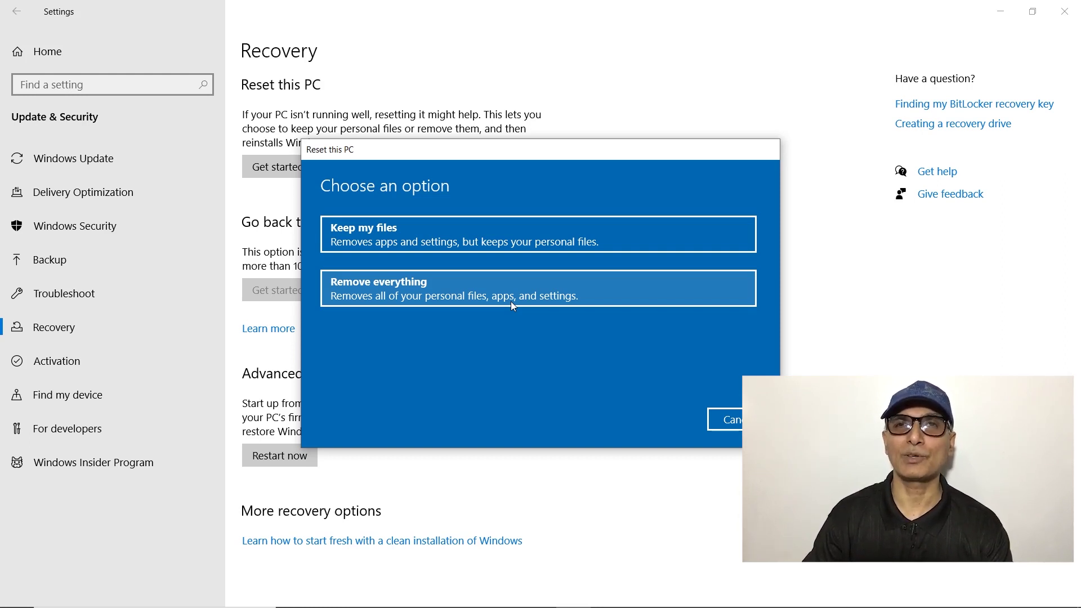
pyautogui.click(849, 230)
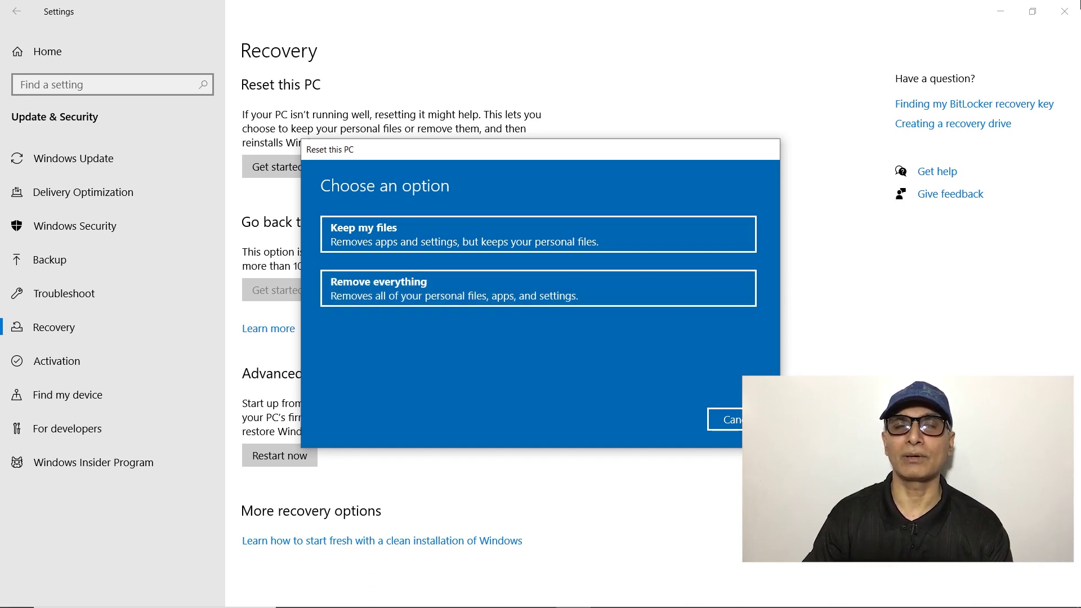
pyautogui.click(732, 419)
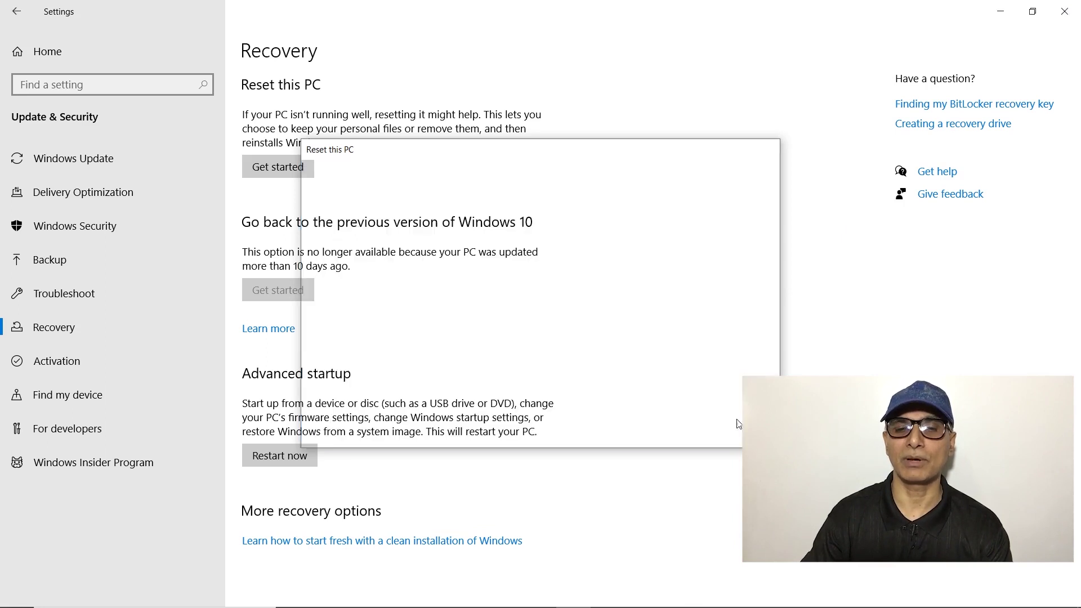
pyautogui.click(1064, 11)
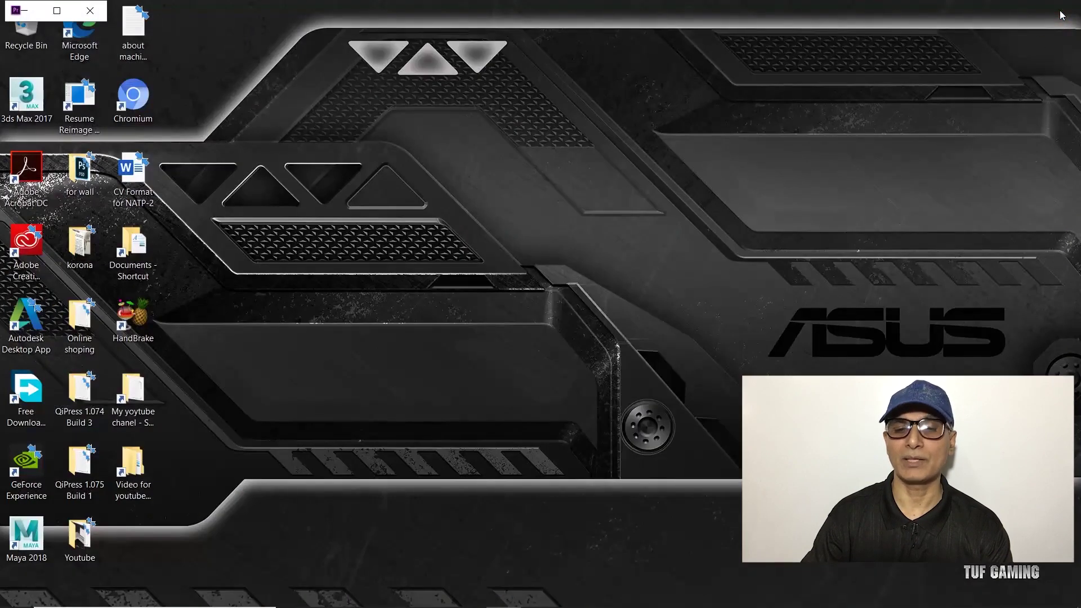